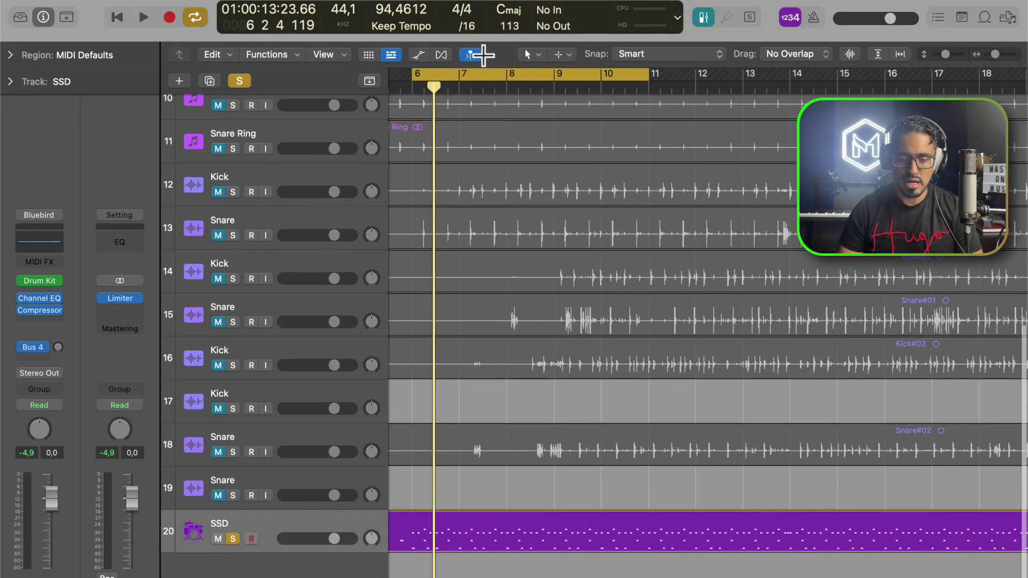
# Shorten the cycle range so it spans bars 6 to 10, and select the SSD track
pyautogui.click(595, 79)
pyautogui.moveTo(594, 79); pyautogui.dragTo(425, 97)
pyautogui.click(240, 528)
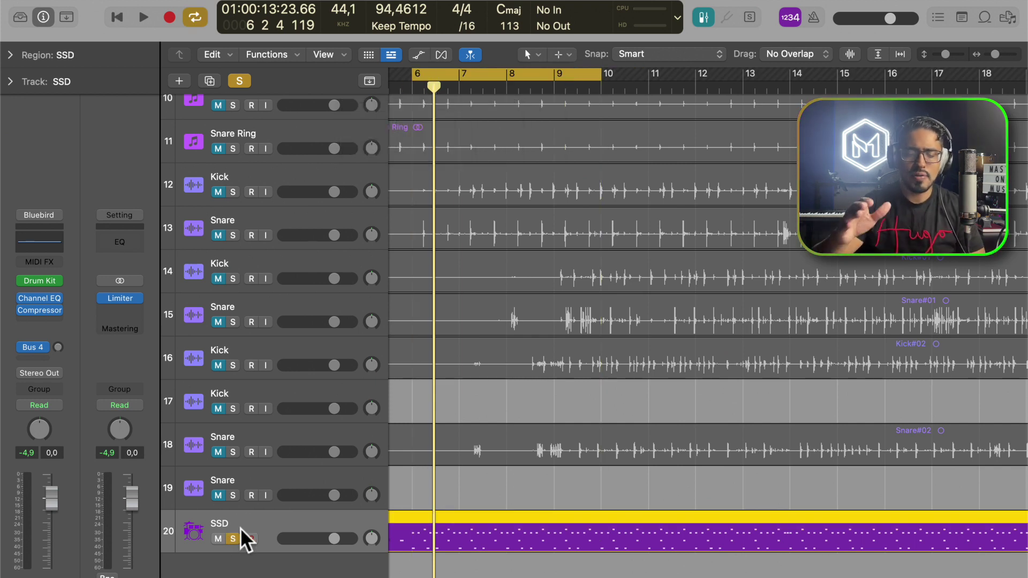
# Audition the drum sounds of the SSD track's Bluebird kit with Musical Typing at octave C1, and close the typing keyboard
pyautogui.press('super+k')
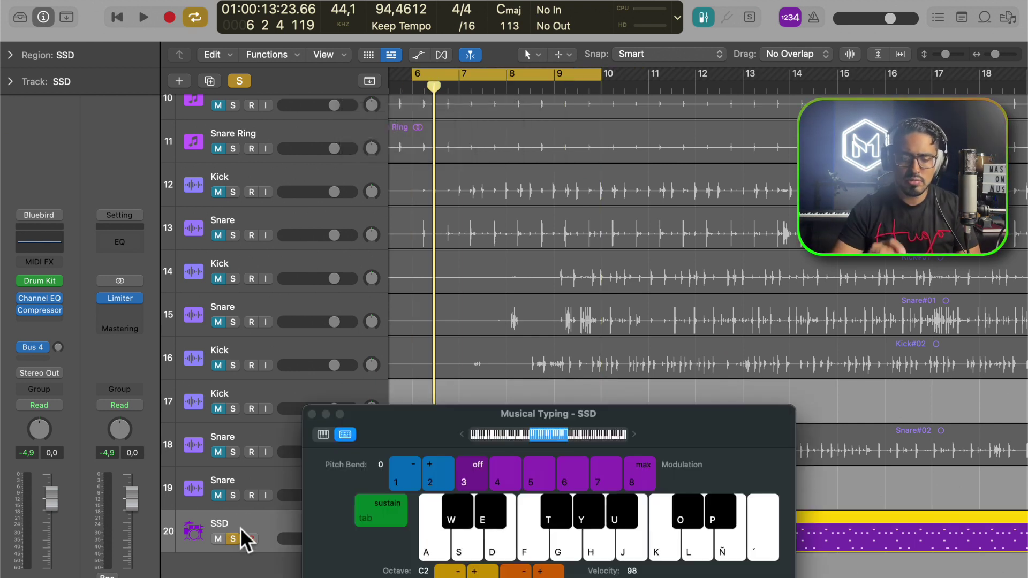
pyautogui.press('super+k')
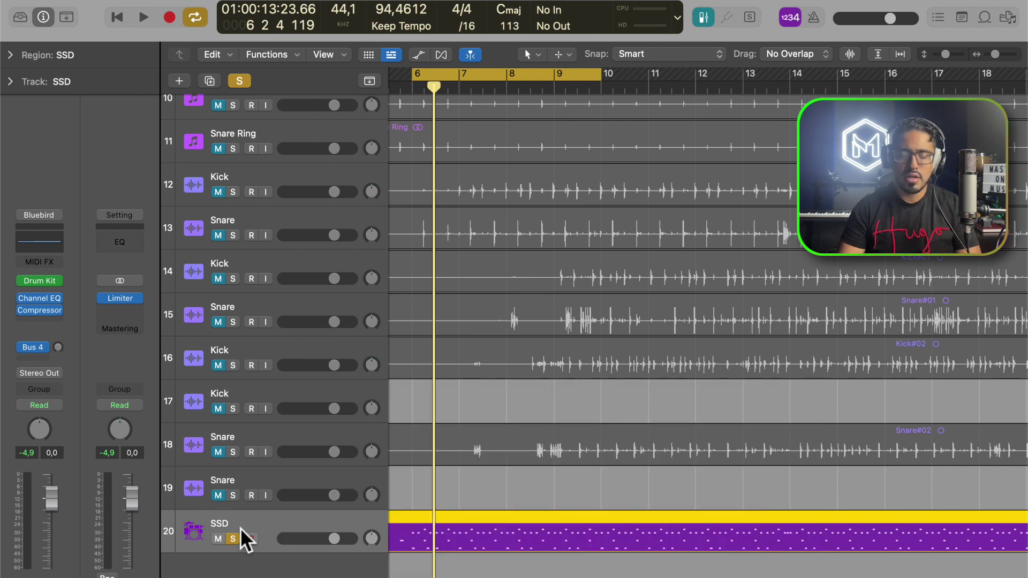
pyautogui.press('super+k')
pyautogui.press('z')
pyautogui.press('a')
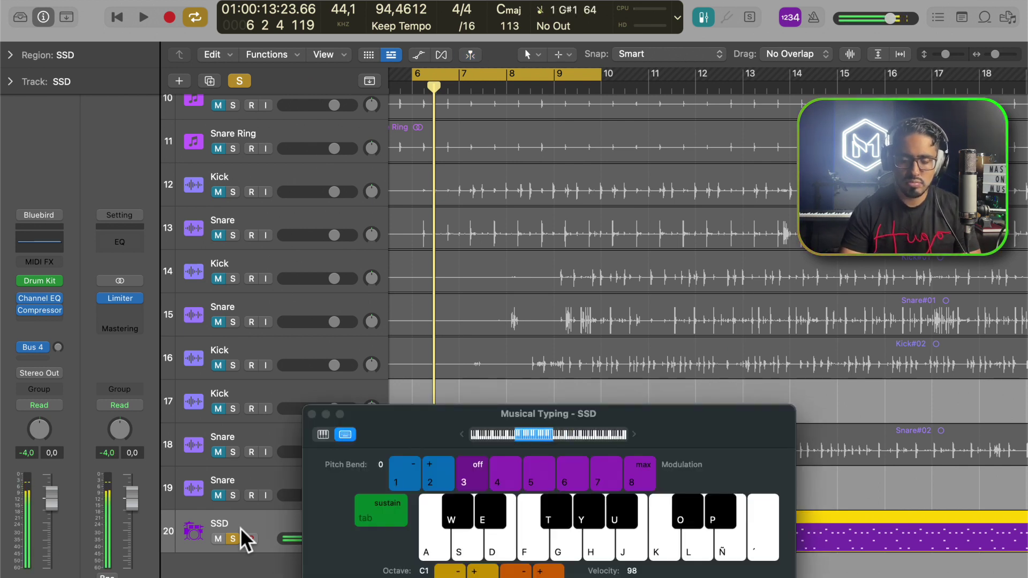
pyautogui.press('a')
pyautogui.press('y')
pyautogui.press('a')
pyautogui.press('d')
pyautogui.press('y')
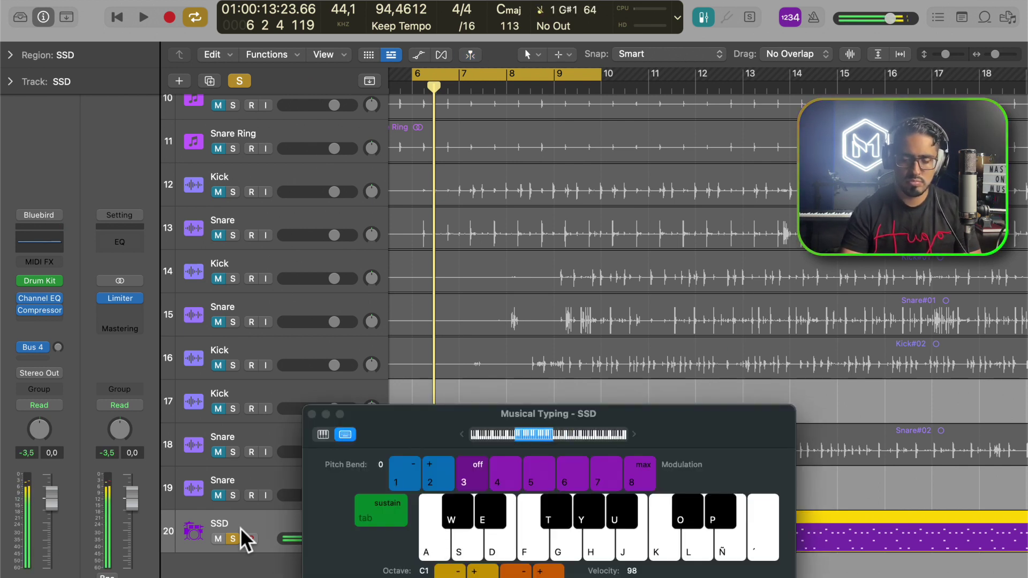
pyautogui.press('d')
pyautogui.press('u')
pyautogui.press('y')
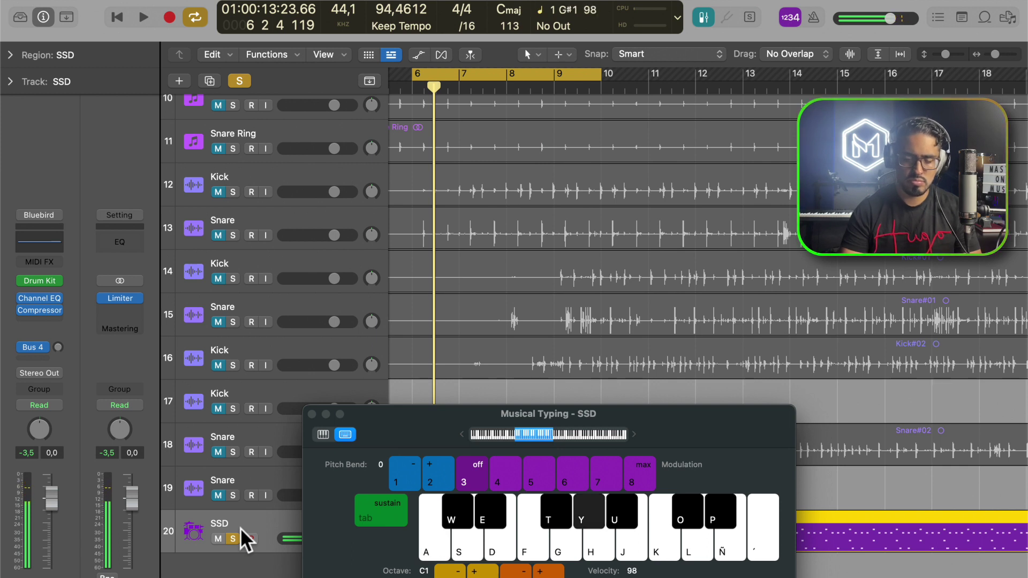
pyautogui.press('y')
pyautogui.press('d')
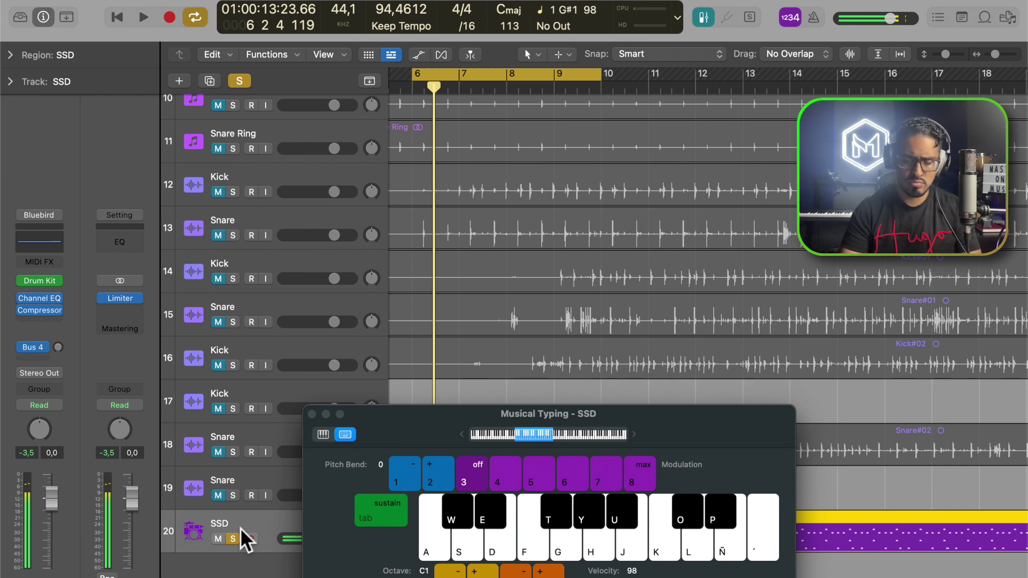
pyautogui.press('h')
pyautogui.press('h')
pyautogui.press('g')
pyautogui.press('f')
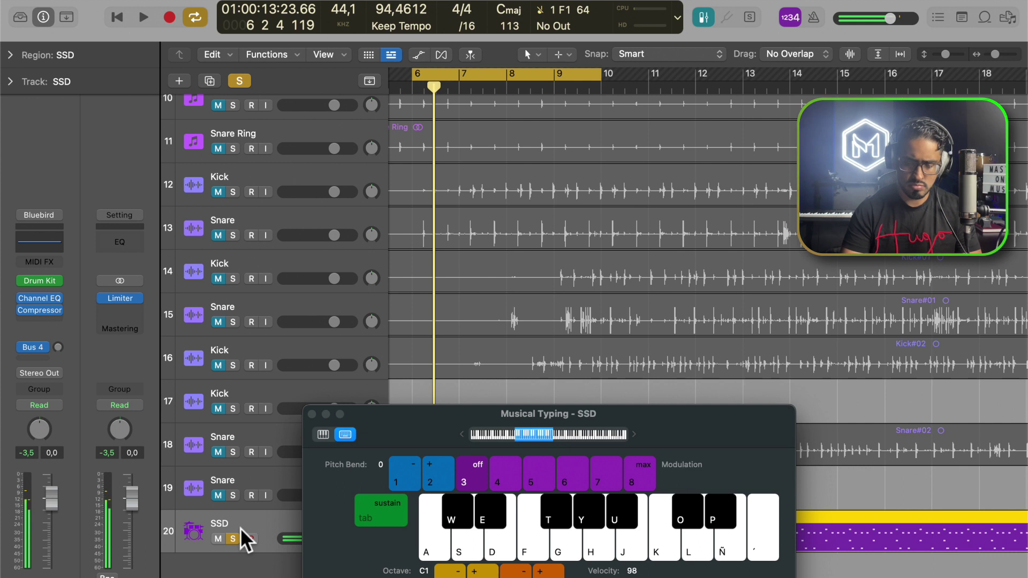
pyautogui.press('a')
pyautogui.press('ntilde')
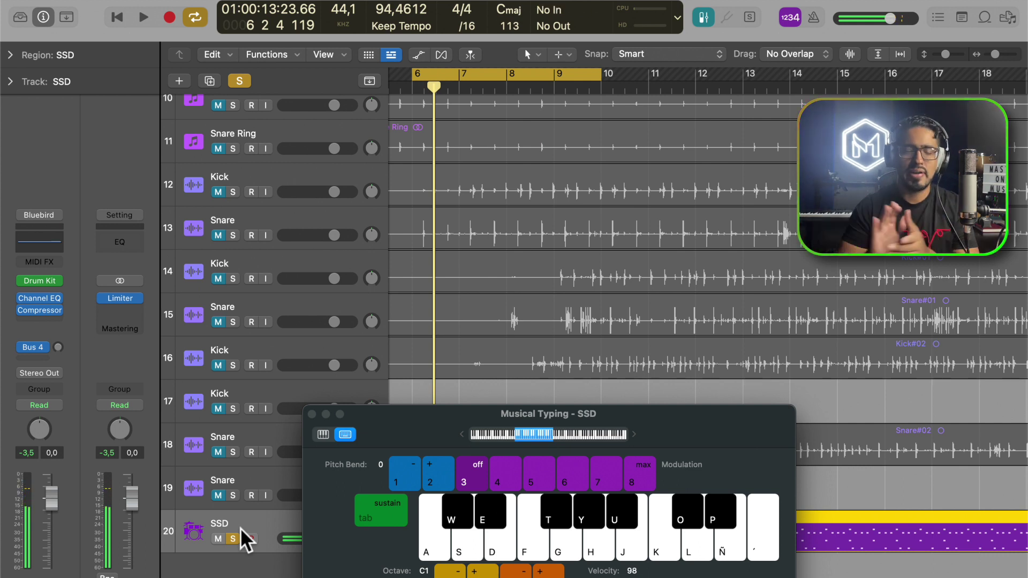
pyautogui.press('super+k')
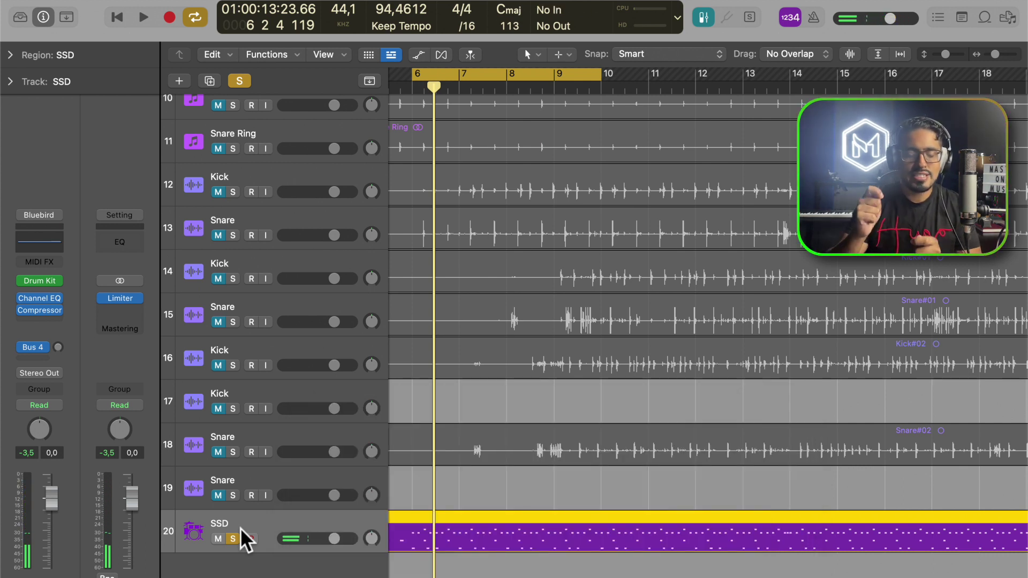
# Load the Brooklyn and Detroit Garage drum kits from the Library onto the SSD track in turn, playing back each one
pyautogui.press('y')
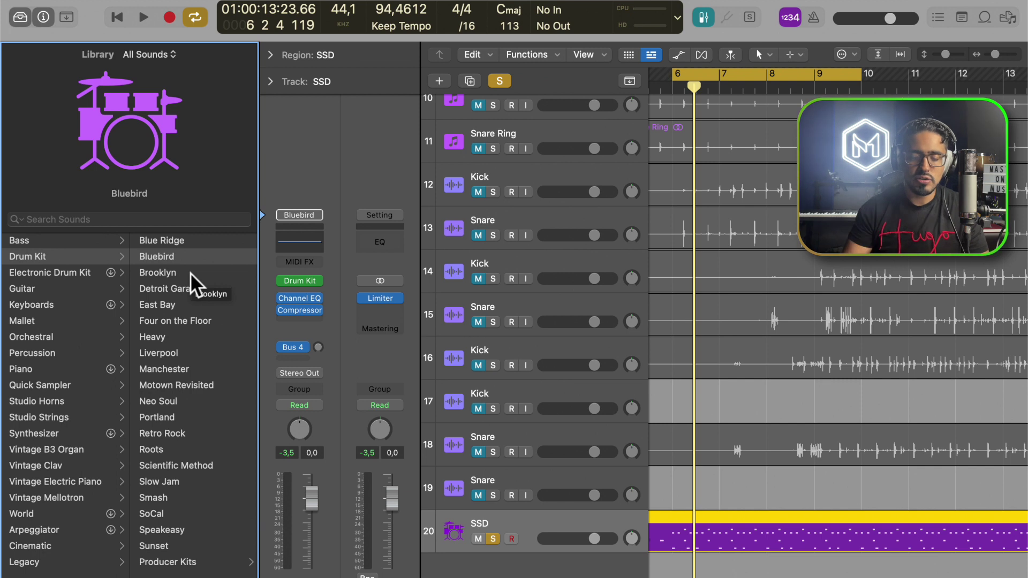
pyautogui.click(191, 272)
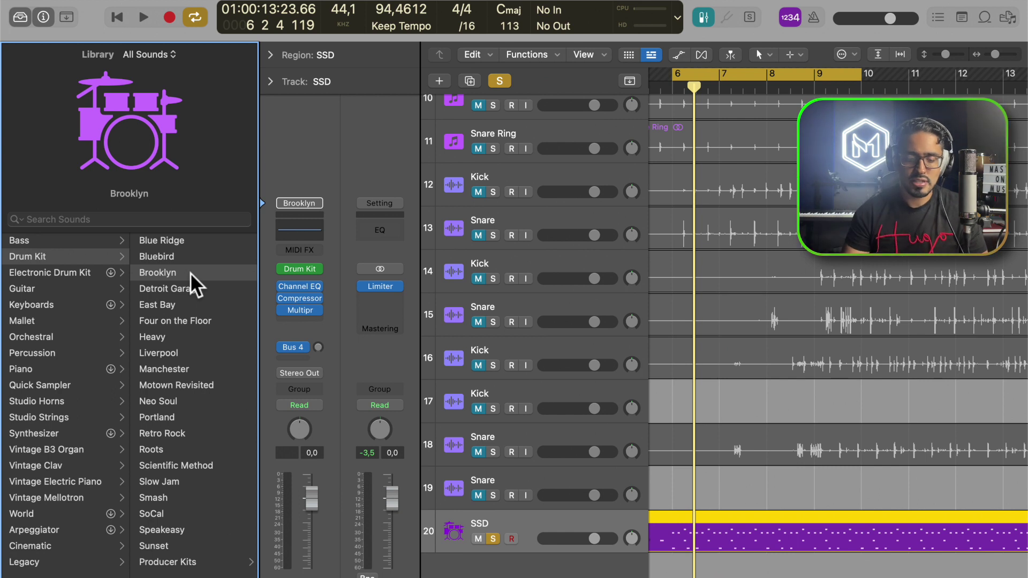
pyautogui.press('space')
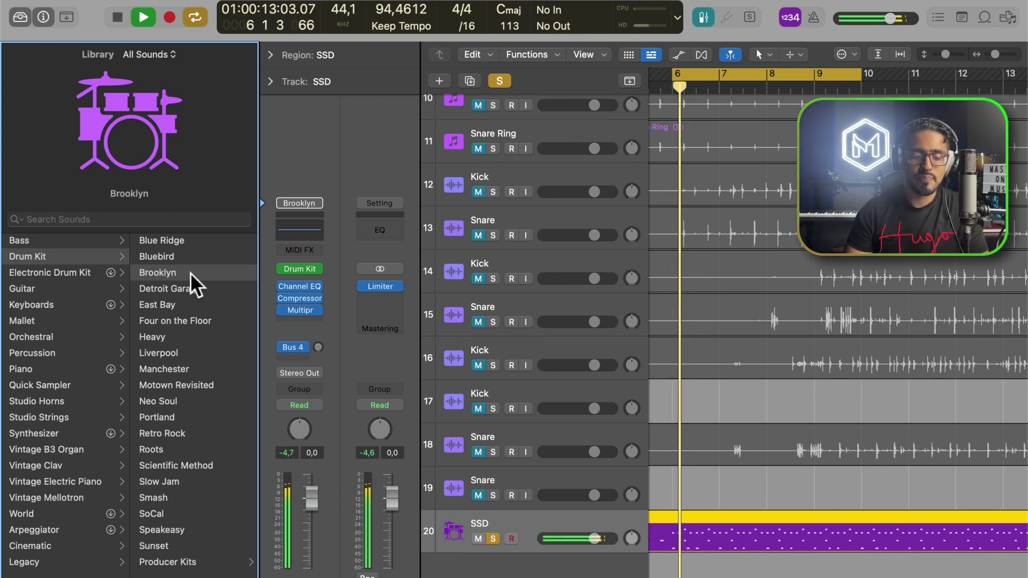
pyautogui.press('space')
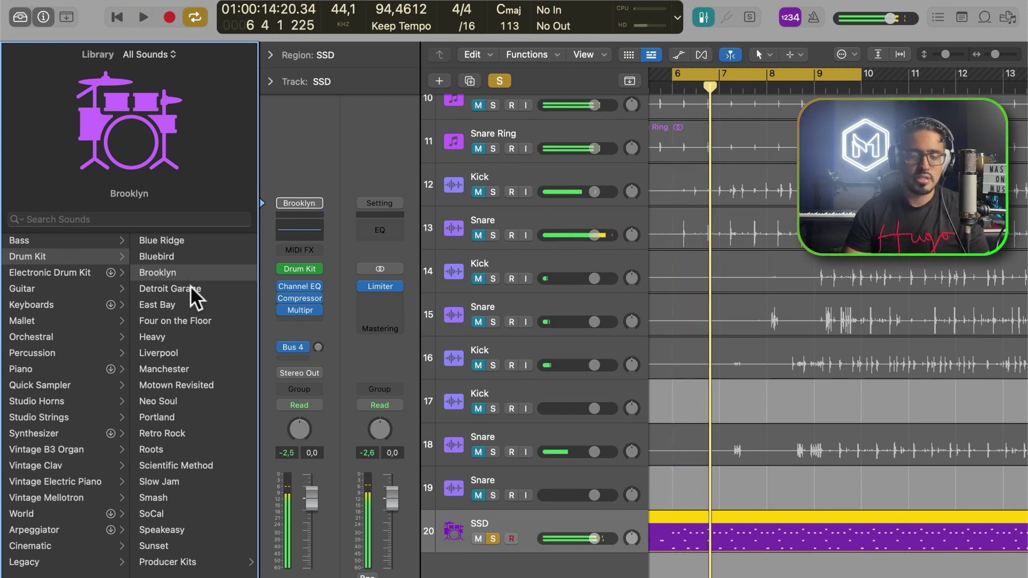
pyautogui.click(191, 294)
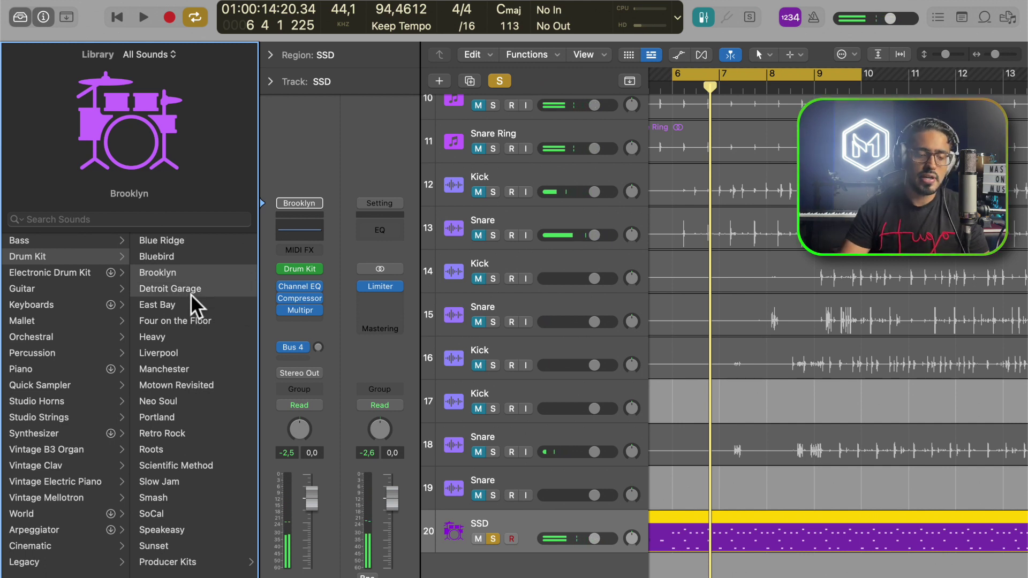
pyautogui.press('space')
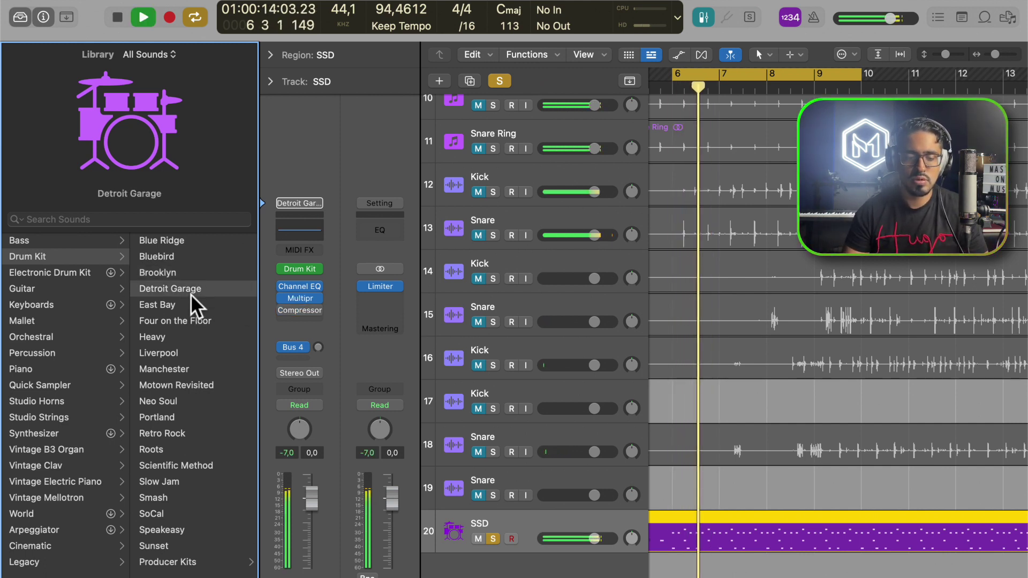
# Load the East Bay drum kit on the SSD track during playback, stop, and hide the Library
pyautogui.click(191, 308)
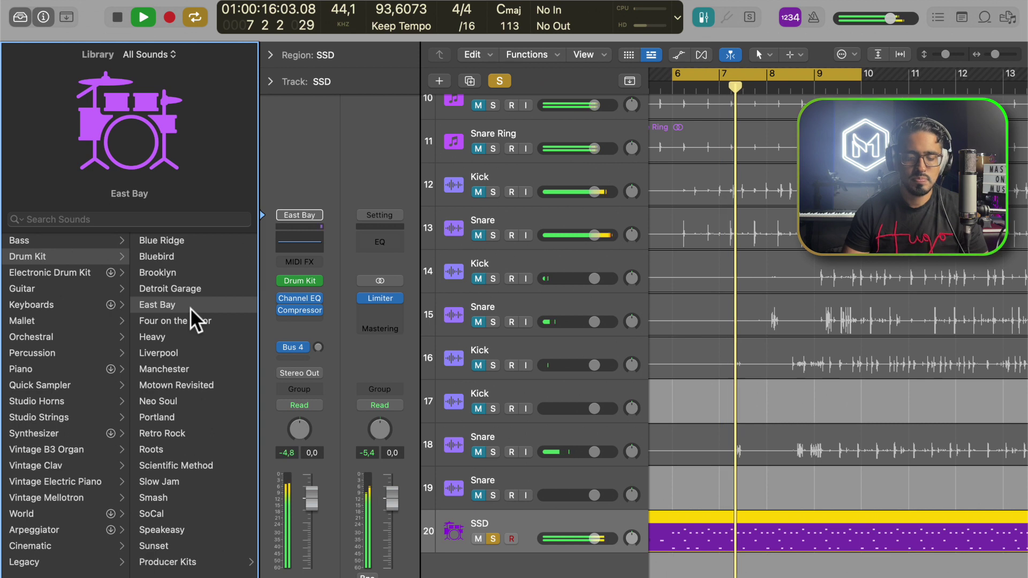
pyautogui.press('space')
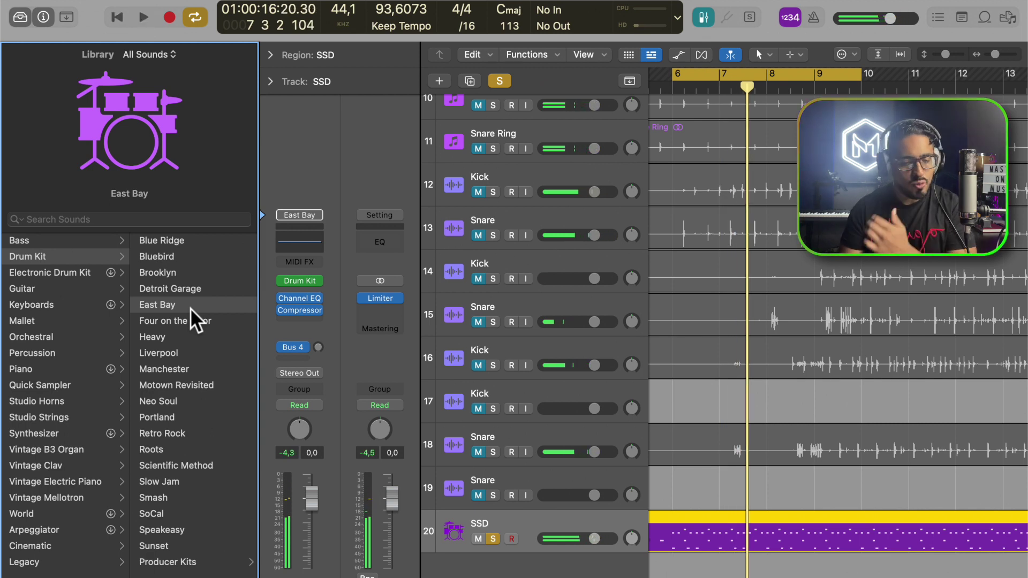
pyautogui.press('y')
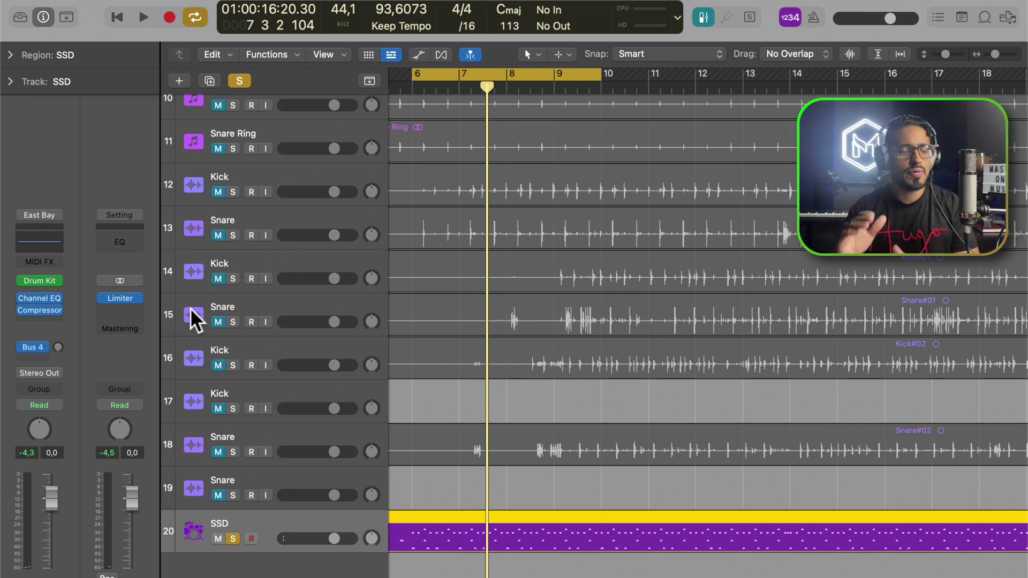
# Replace the SSD track's Drum Kit Designer instrument with Steven Slate's SSDSampler5 in stereo, and move its plug-in window clear for editing
pyautogui.click(59, 281)
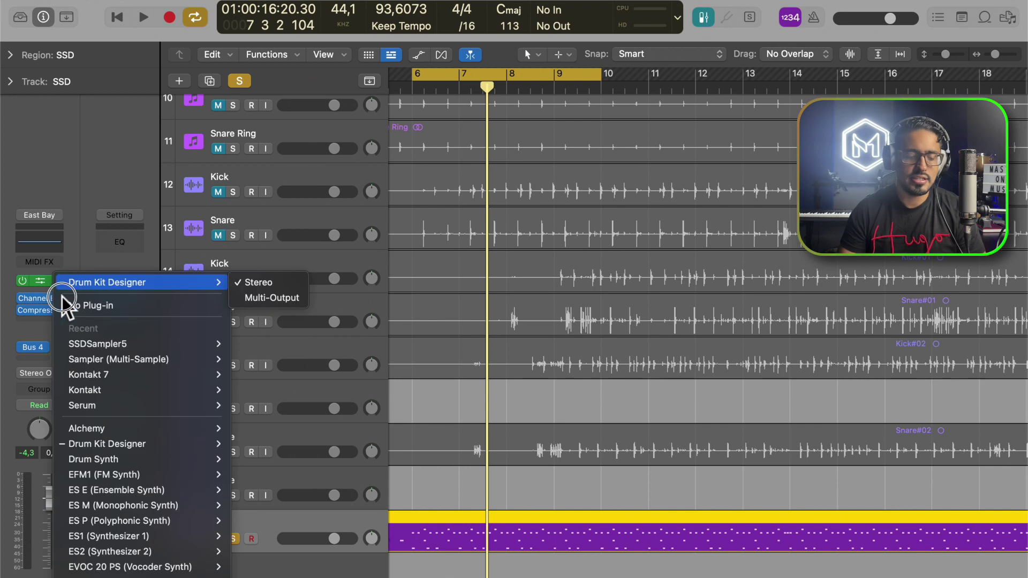
pyautogui.scroll(-10, 139, 536)
pyautogui.moveTo(160, 573)
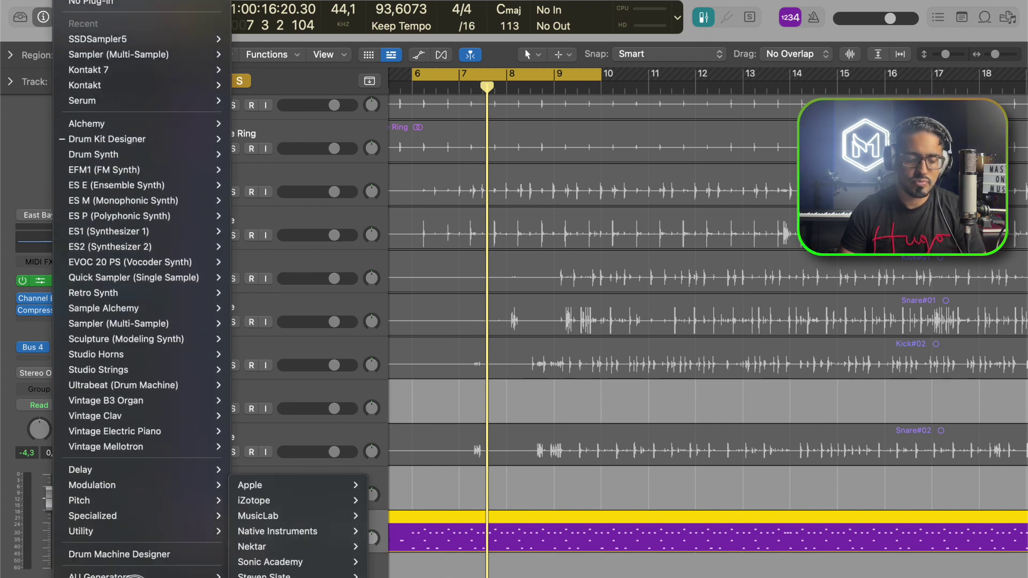
pyautogui.moveTo(310, 574)
pyautogui.moveTo(412, 575)
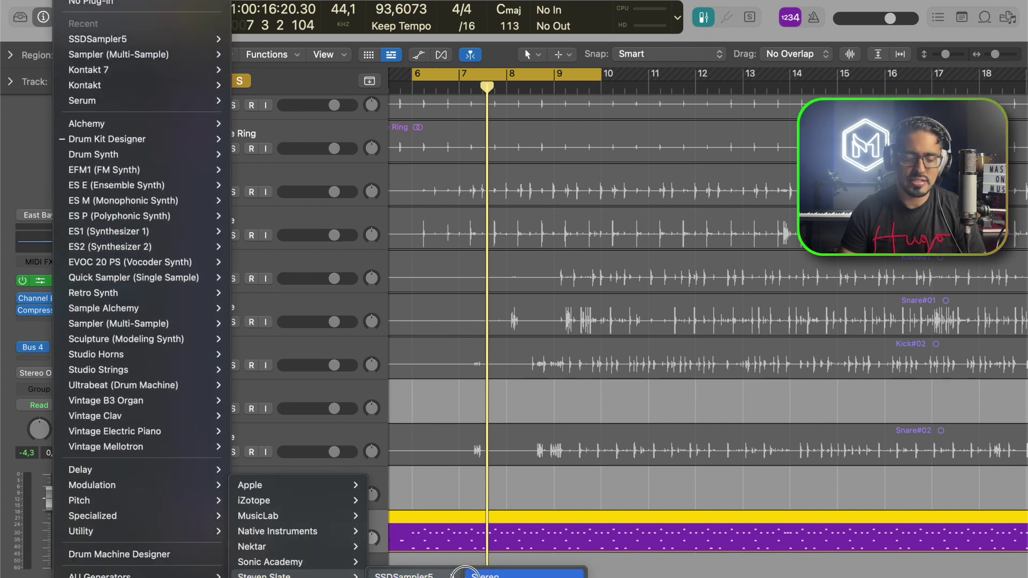
pyautogui.click(479, 576)
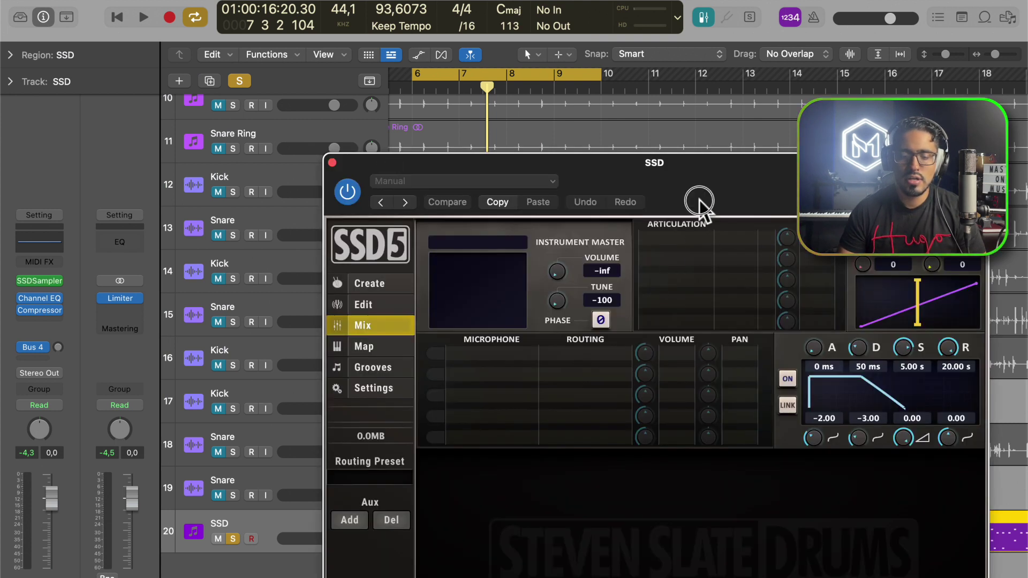
pyautogui.moveTo(696, 207); pyautogui.dragTo(566, 51)
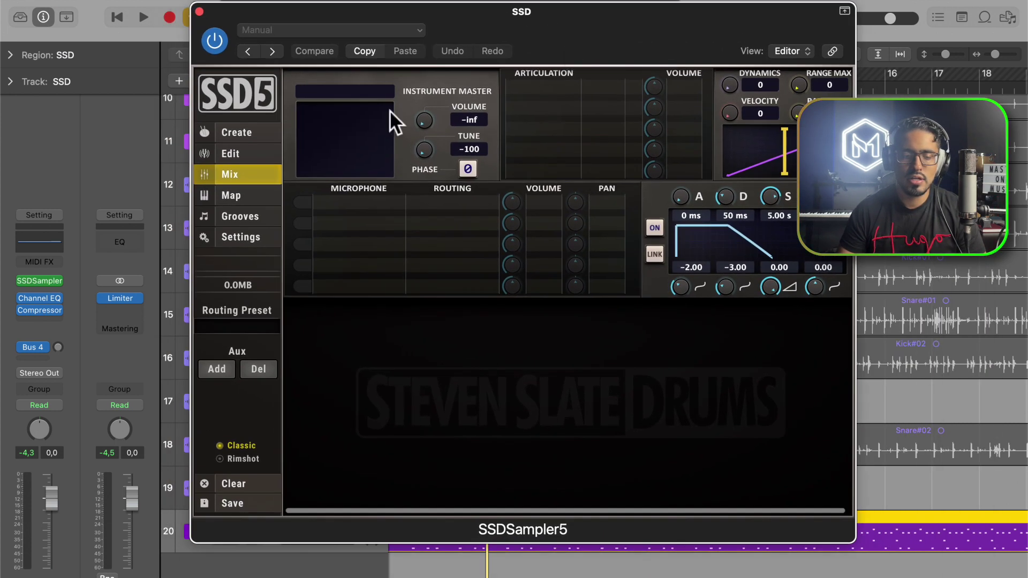
# Audition the Classic Absolute Rock kit from the SSD 5 Classic library, and load the Classic All American kit instead
pyautogui.click(251, 129)
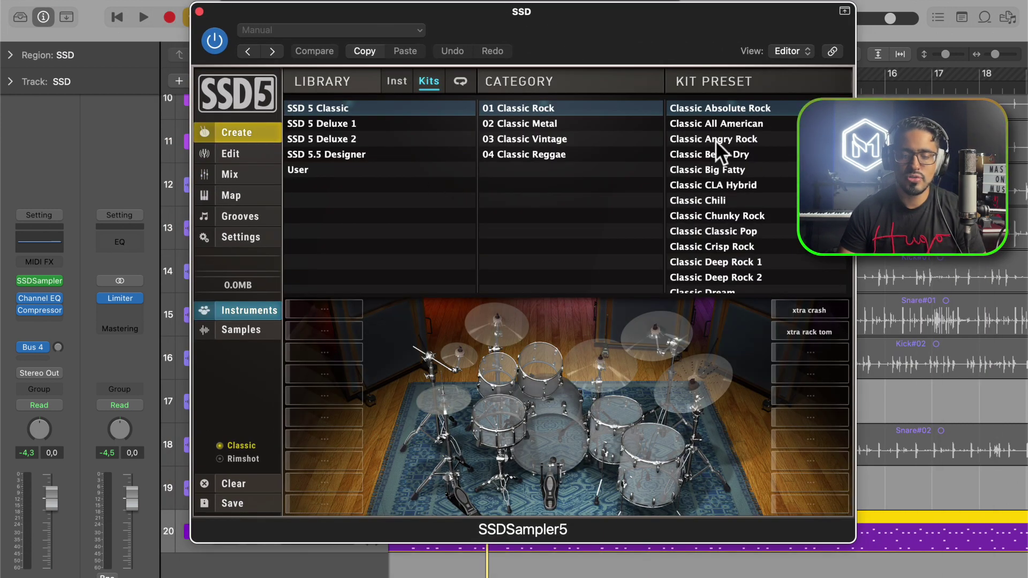
pyautogui.doubleClick(705, 107)
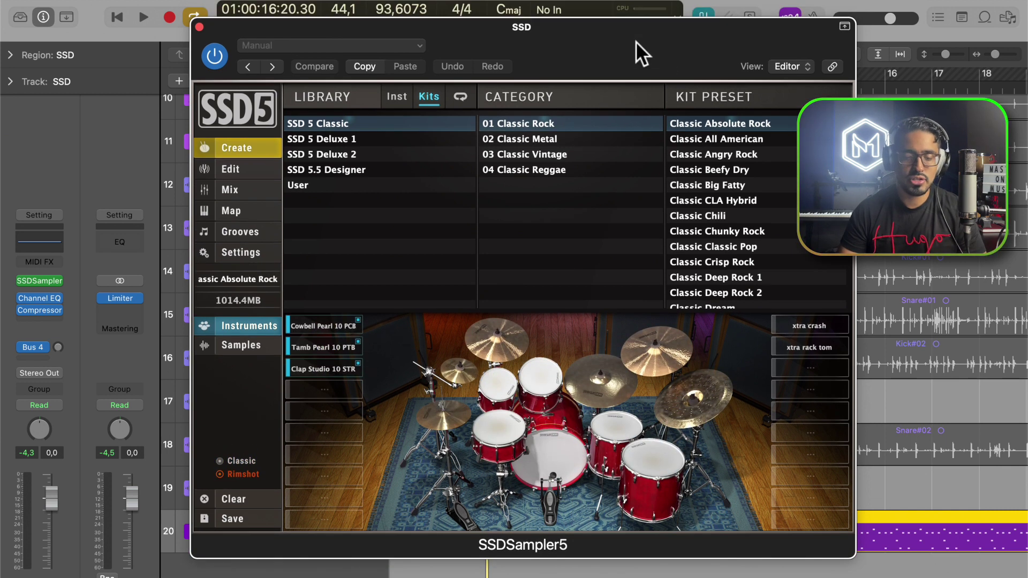
pyautogui.press('space')
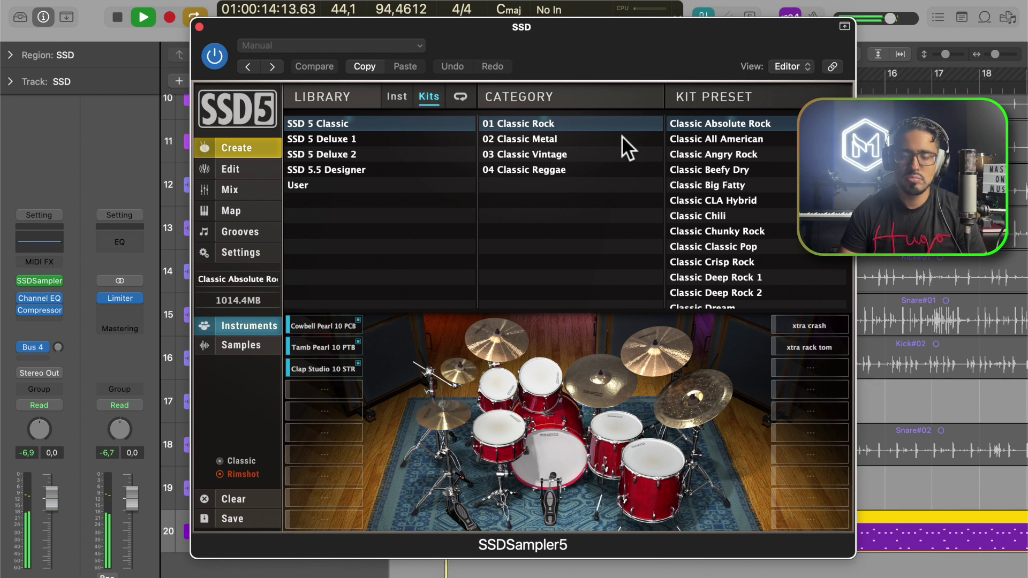
pyautogui.press('space')
pyautogui.doubleClick(702, 139)
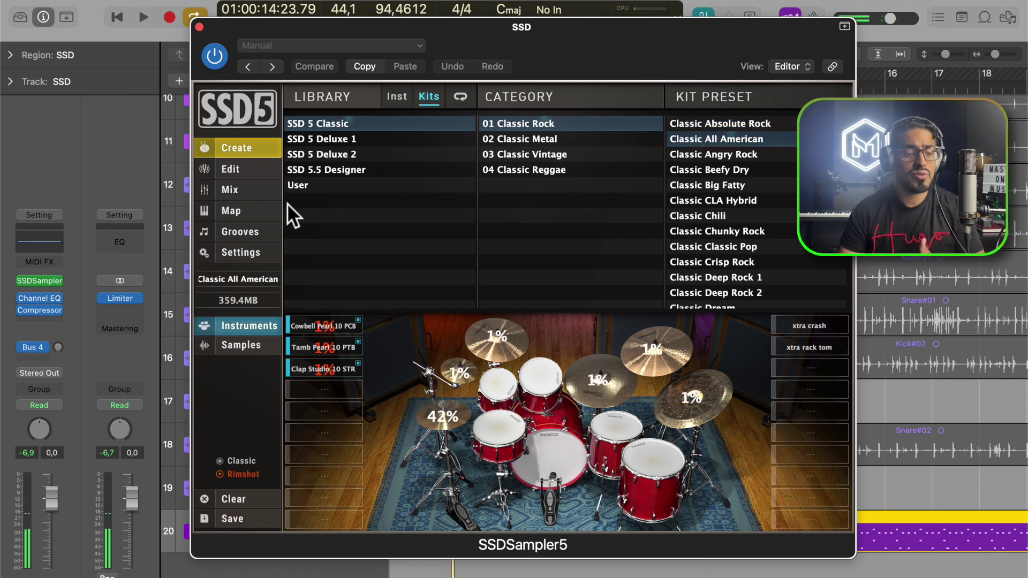
# Set the Kick Dir level to -0.23 and the Snare Dir level to -1.15 in the SSD5 mixer during playback
pyautogui.click(262, 194)
pyautogui.press('space')
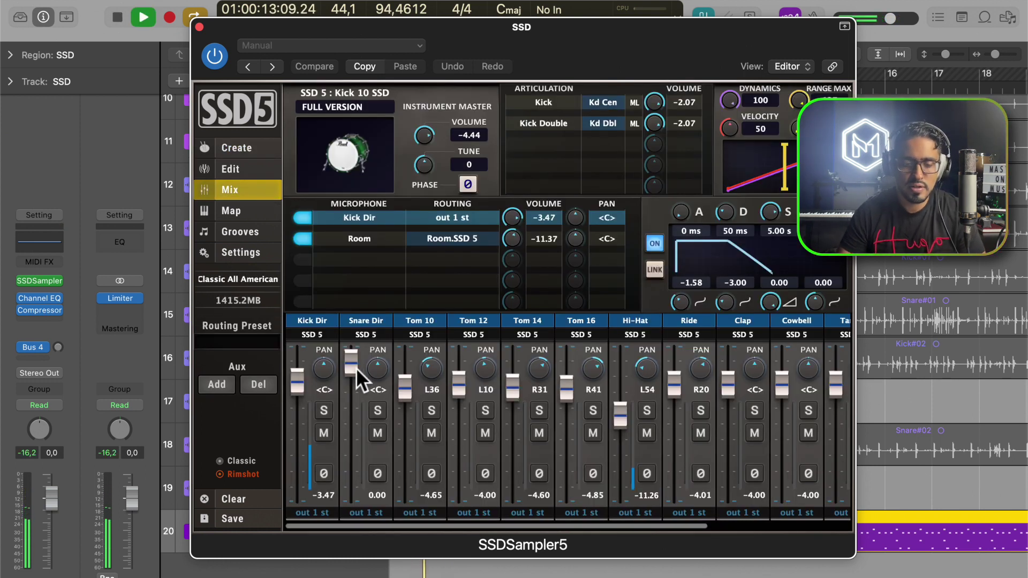
pyautogui.moveTo(296, 381); pyautogui.dragTo(357, 369)
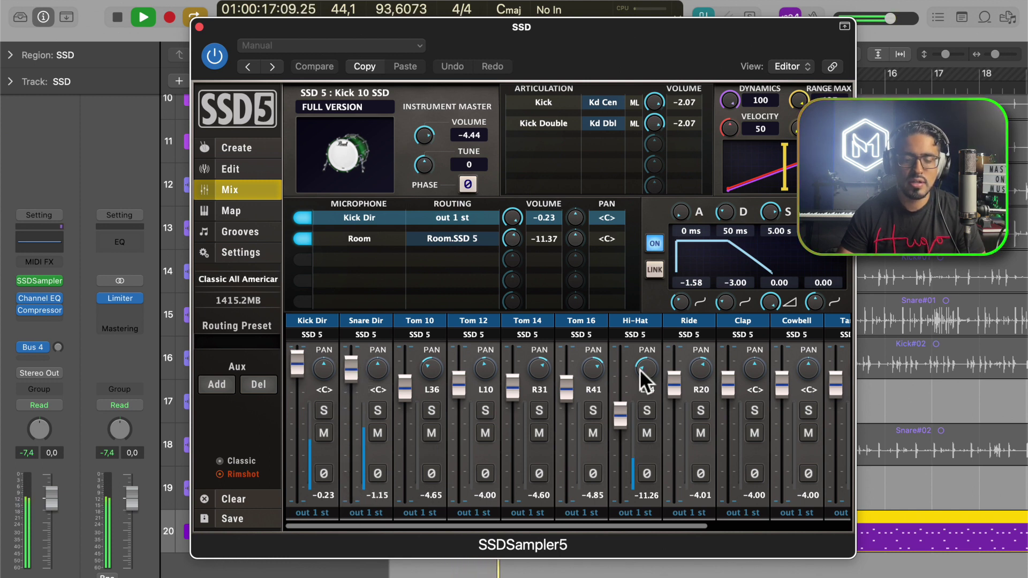
# Set the Room level to -11.51 and the OH level to -12.77 in the SSD5 mixer, stop playback and close the plug-in
pyautogui.hscroll(5, 640, 368)
pyautogui.moveTo(705, 423); pyautogui.dragTo(708, 442)
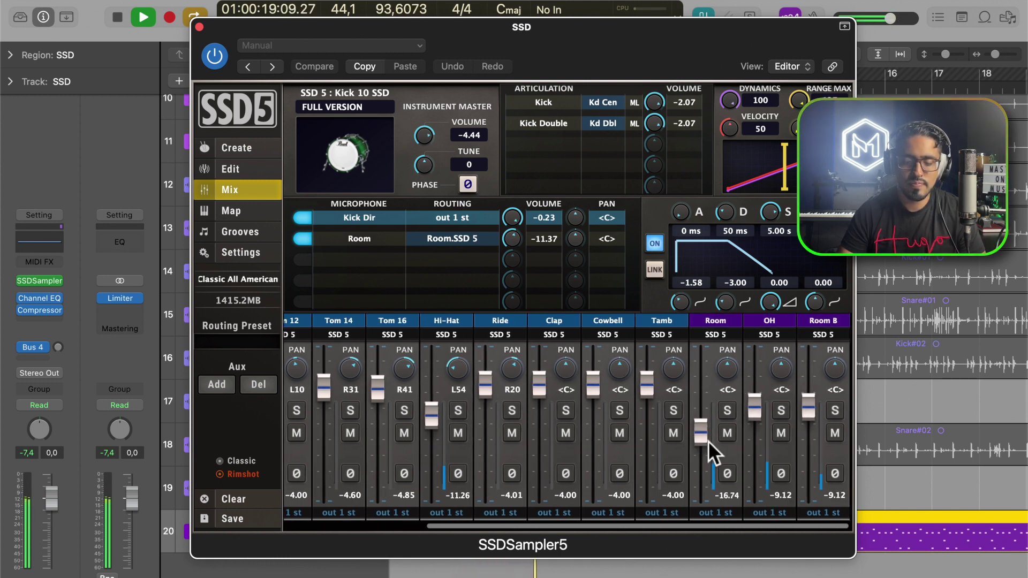
pyautogui.moveTo(752, 411); pyautogui.dragTo(699, 405)
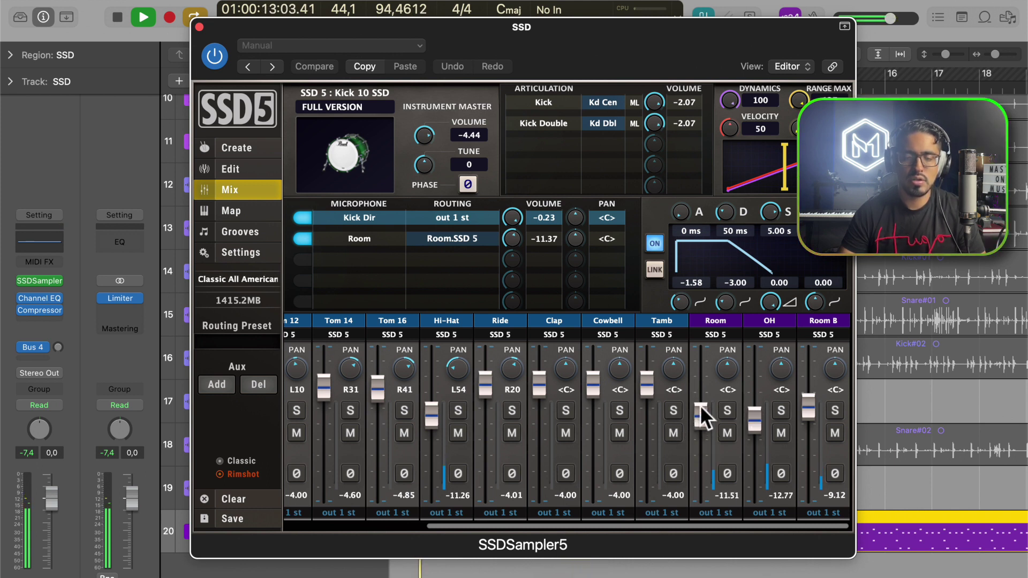
pyautogui.press('space')
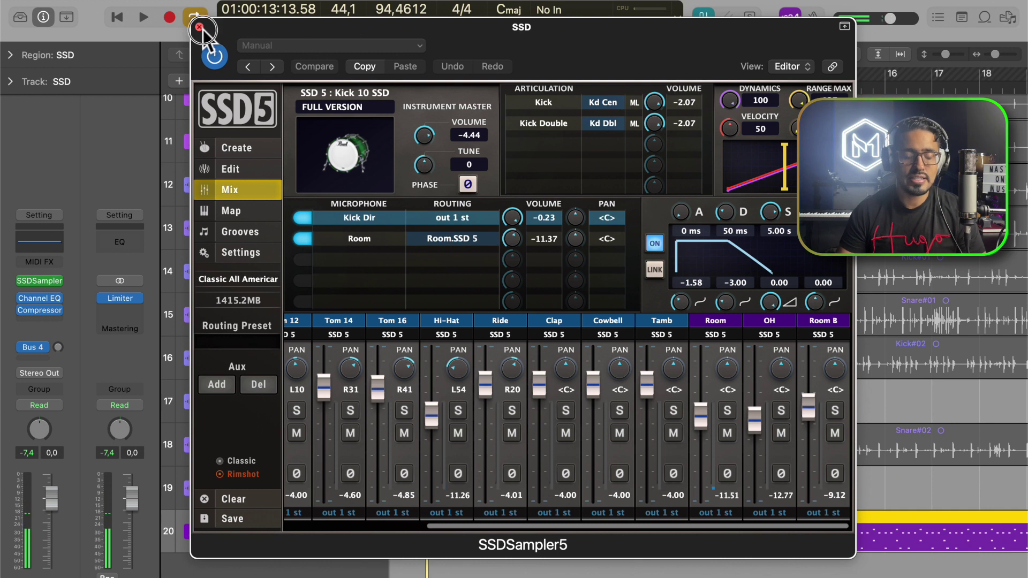
pyautogui.click(199, 27)
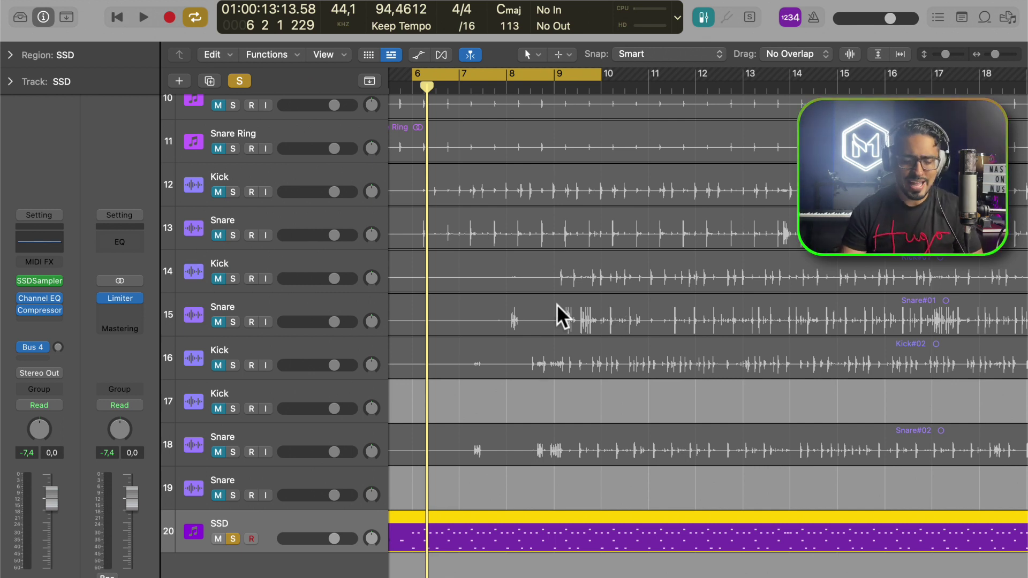
# Reload Steven Slate's SSDSampler5 on the SSD track as a multi-output instrument, and close its plug-in window
pyautogui.click(59, 280)
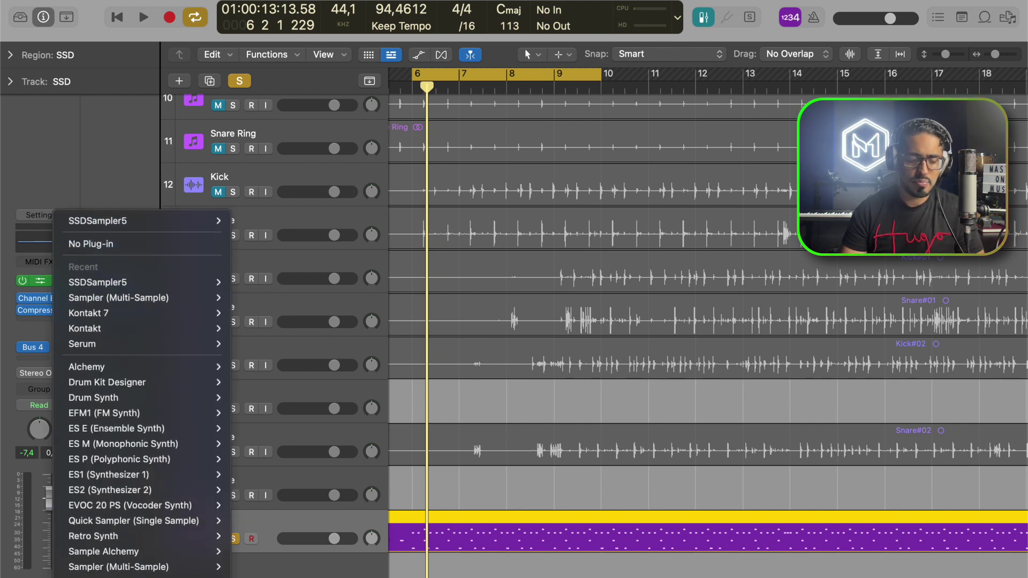
pyautogui.scroll(-5, 142, 394)
pyautogui.moveTo(197, 577)
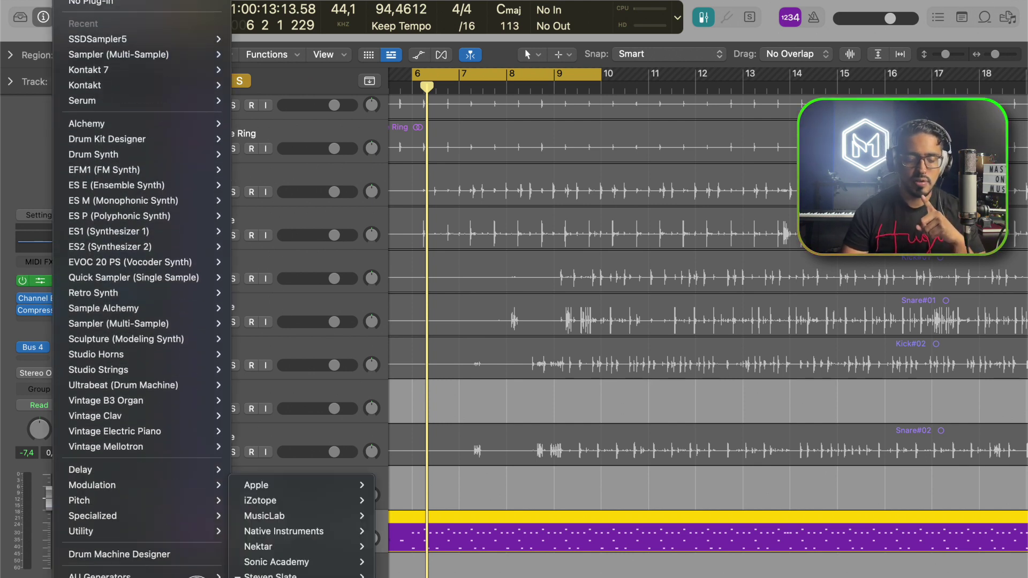
pyautogui.moveTo(266, 577)
pyautogui.moveTo(380, 577)
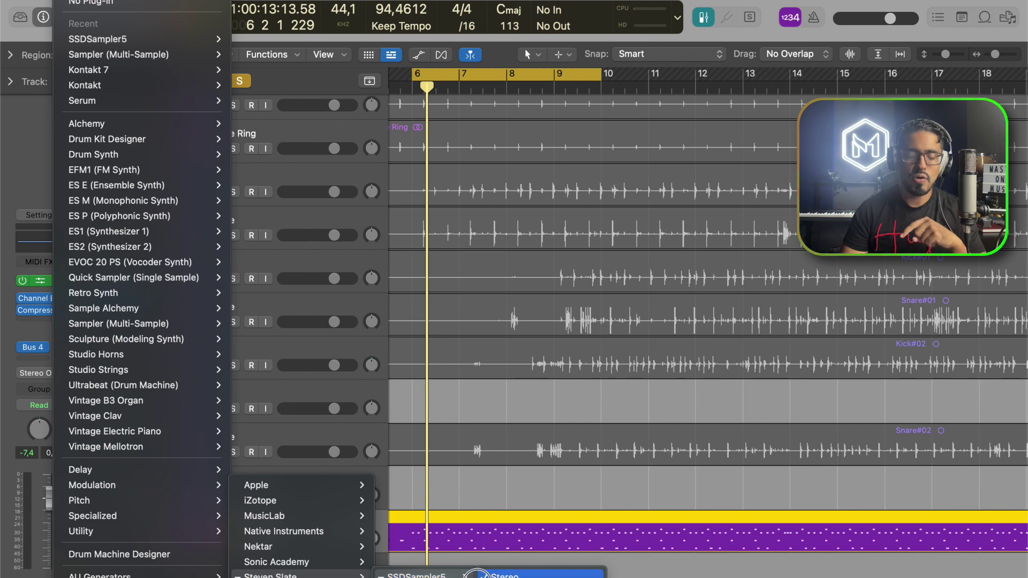
pyautogui.click(504, 576)
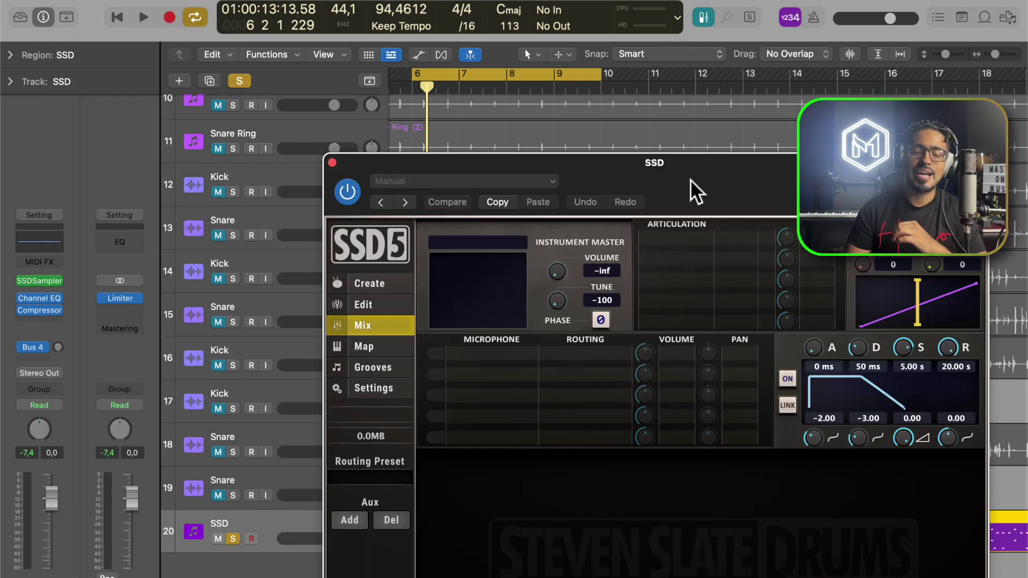
pyautogui.moveTo(688, 195); pyautogui.dragTo(545, 52)
pyautogui.click(242, 150)
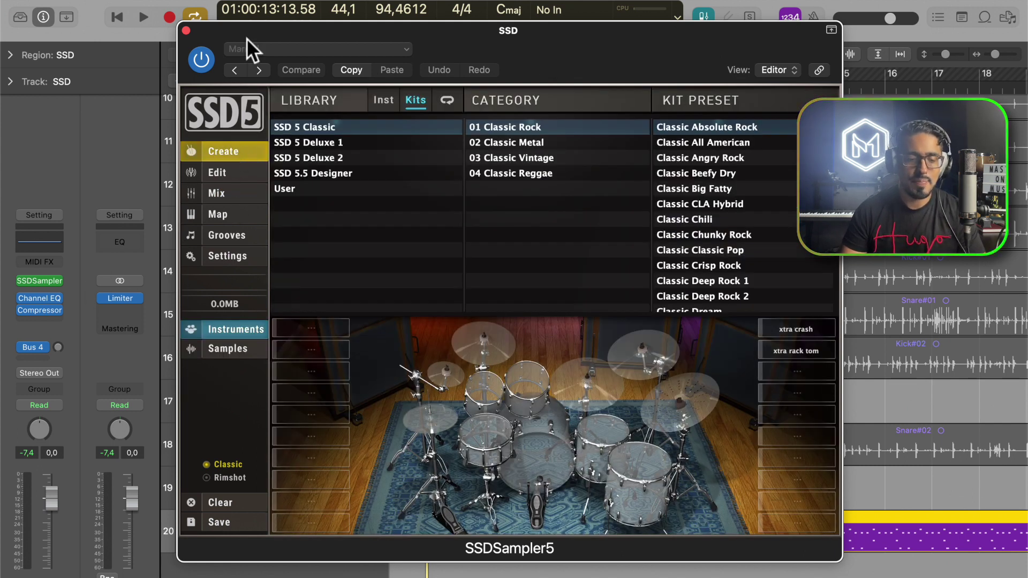
pyautogui.click(185, 30)
# In the mixer, add aux channel strips to the SSD instrument for its additional stereo outputs from SSD 3-4 upward, and hide the mixer
pyautogui.press('x')
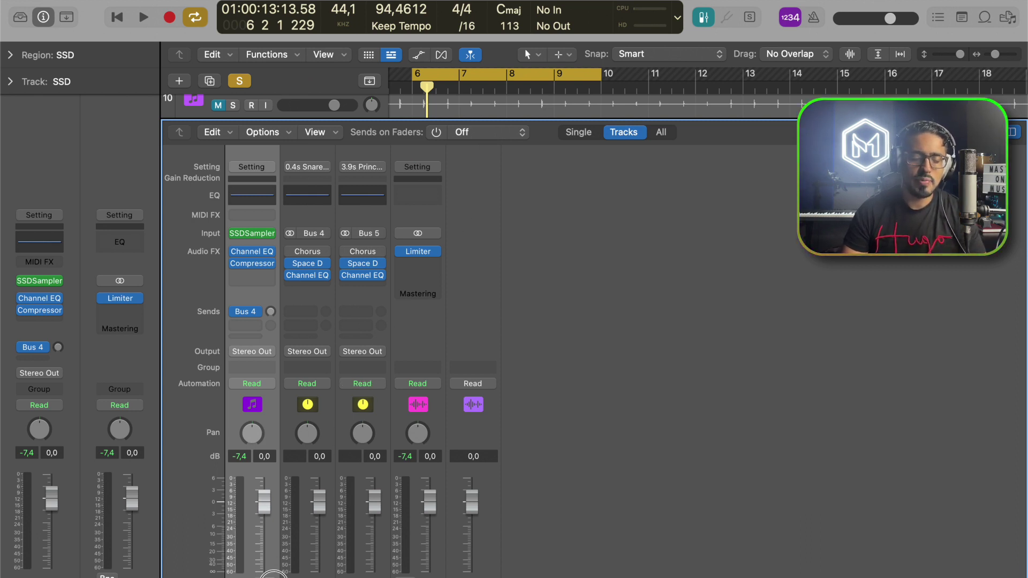
pyautogui.hscroll(-10, 274, 576)
pyautogui.click(735, 575)
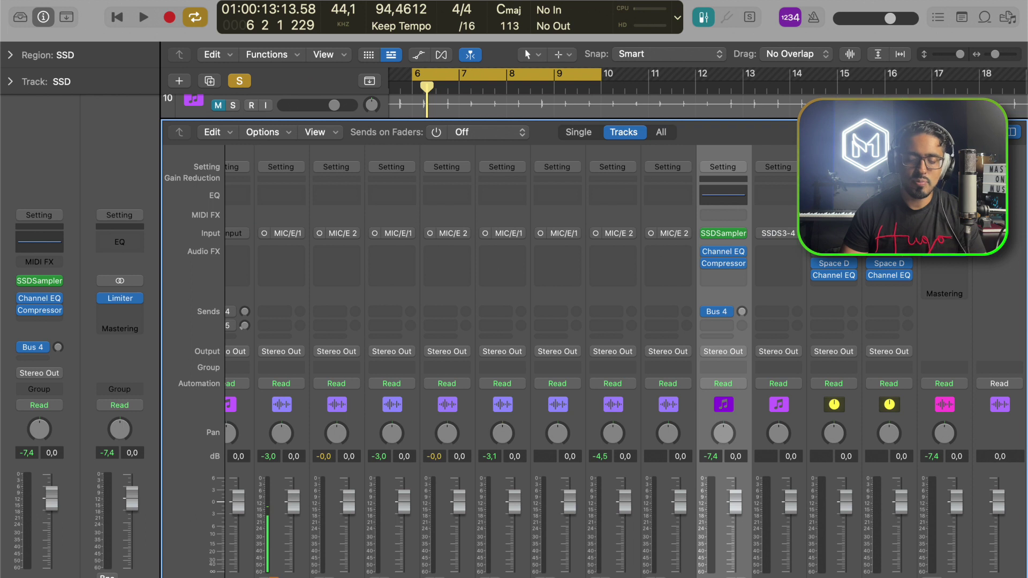
pyautogui.click(741, 577)
pyautogui.click(741, 577)
pyautogui.click(742, 577)
pyautogui.click(742, 577)
pyautogui.click(741, 577)
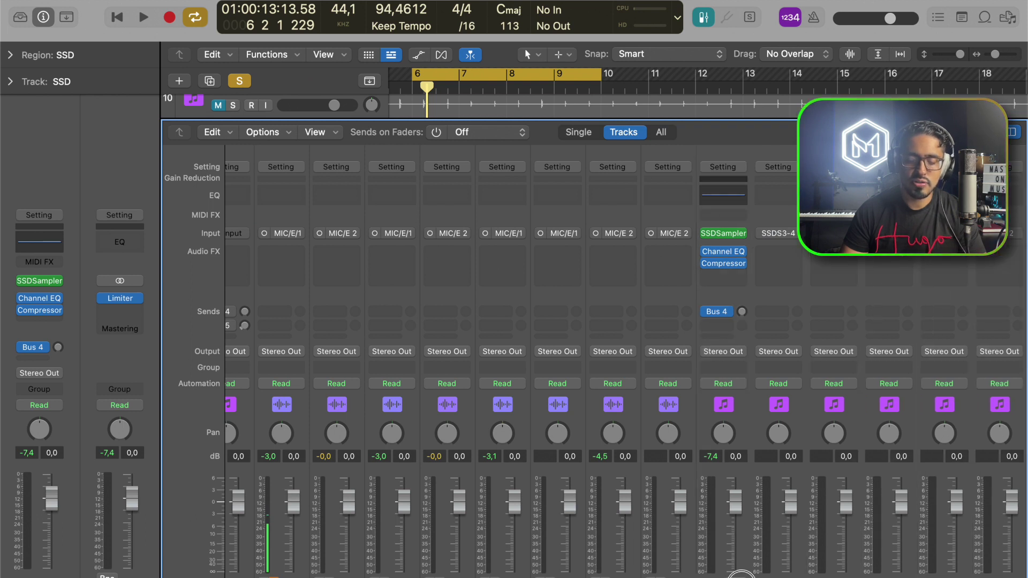
pyautogui.hscroll(9, 626, 370)
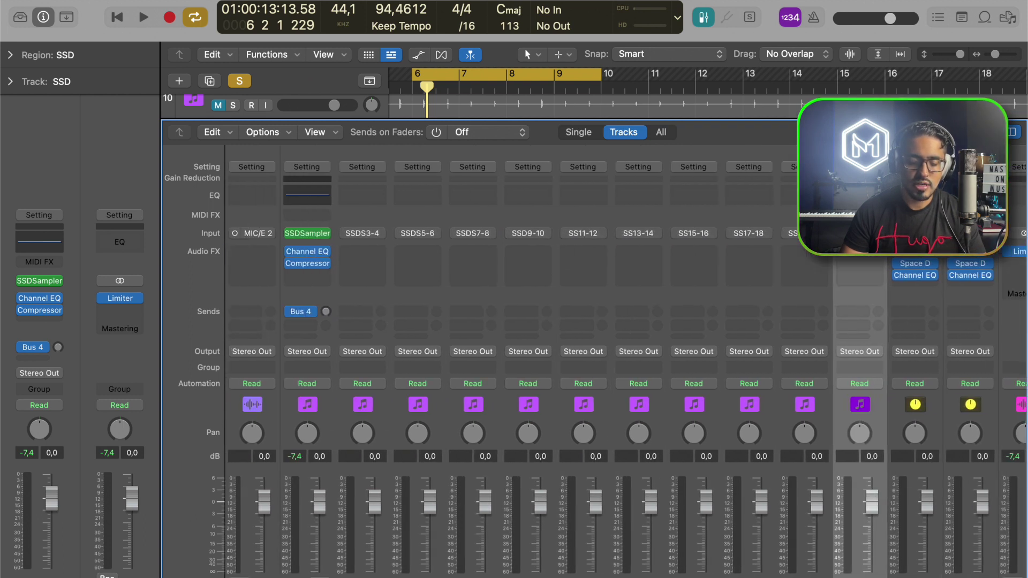
pyautogui.click(324, 577)
pyautogui.click(324, 577)
pyautogui.click(324, 577)
pyautogui.click(323, 577)
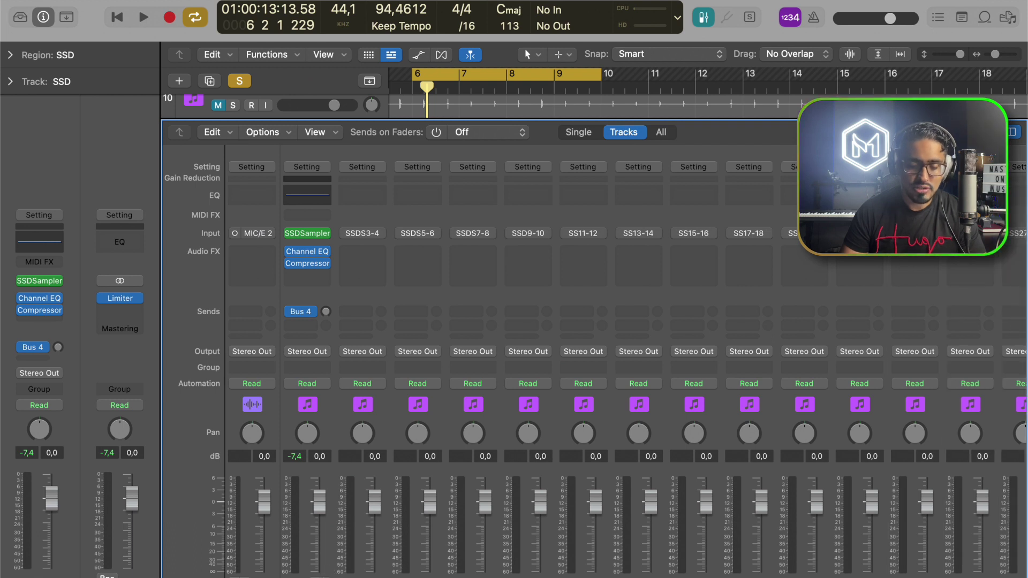
pyautogui.press('x')
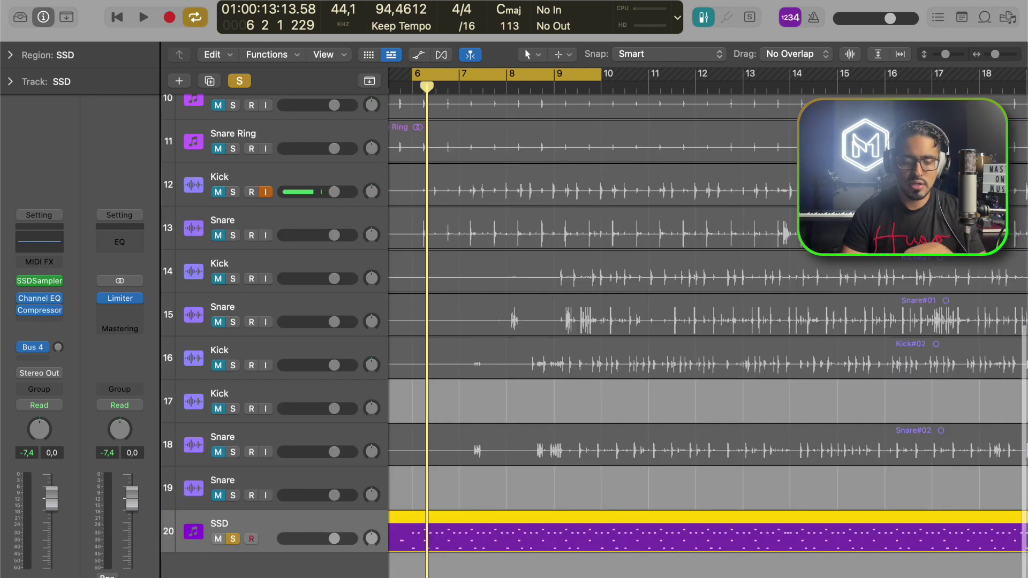
# Reopen the SSD track's SSDSampler5 and audition the Classic Ballad kit from the 03 Classic Vintage category
pyautogui.click(43, 281)
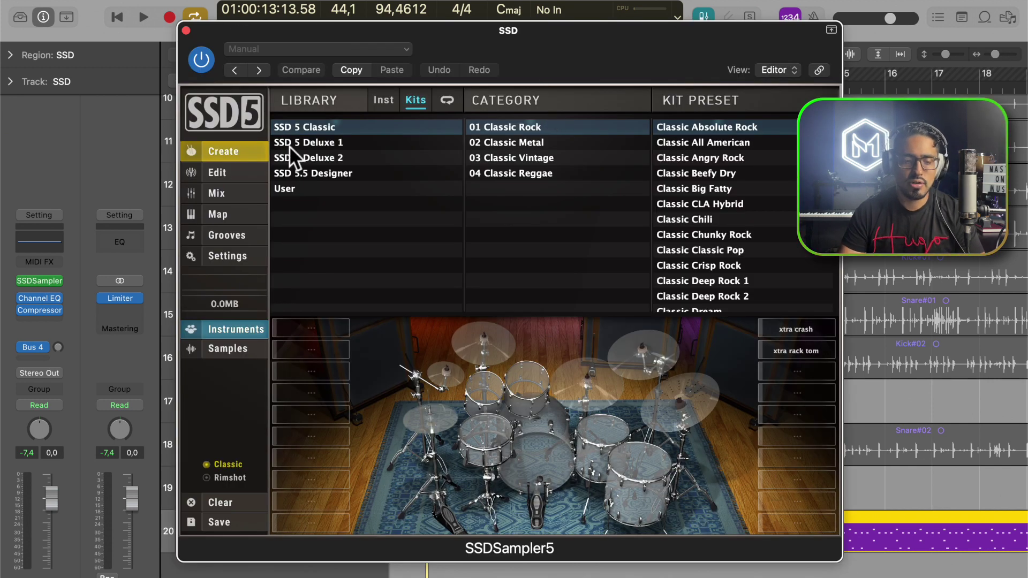
pyautogui.click(257, 194)
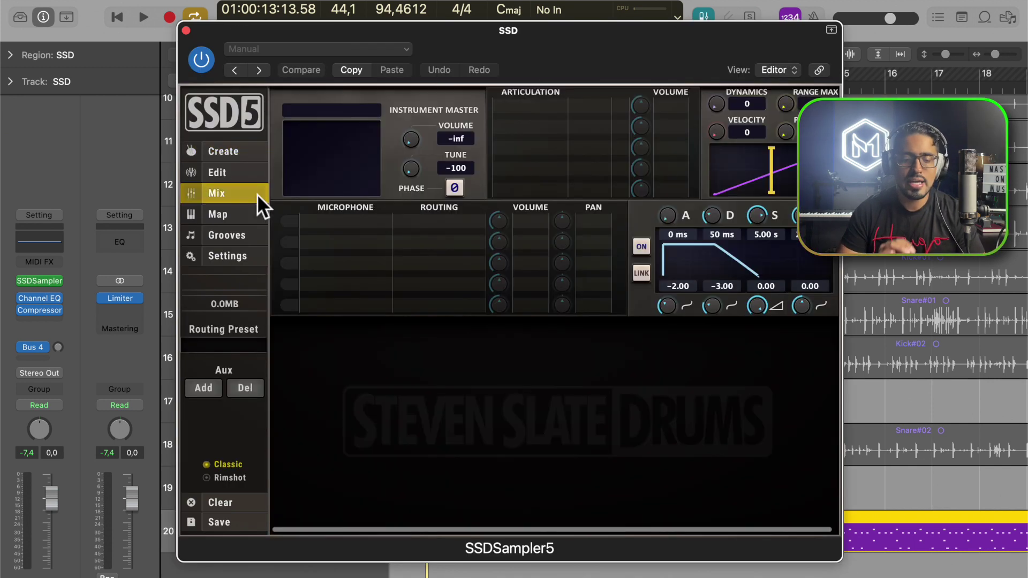
pyautogui.click(242, 150)
pyautogui.click(577, 158)
pyautogui.click(695, 124)
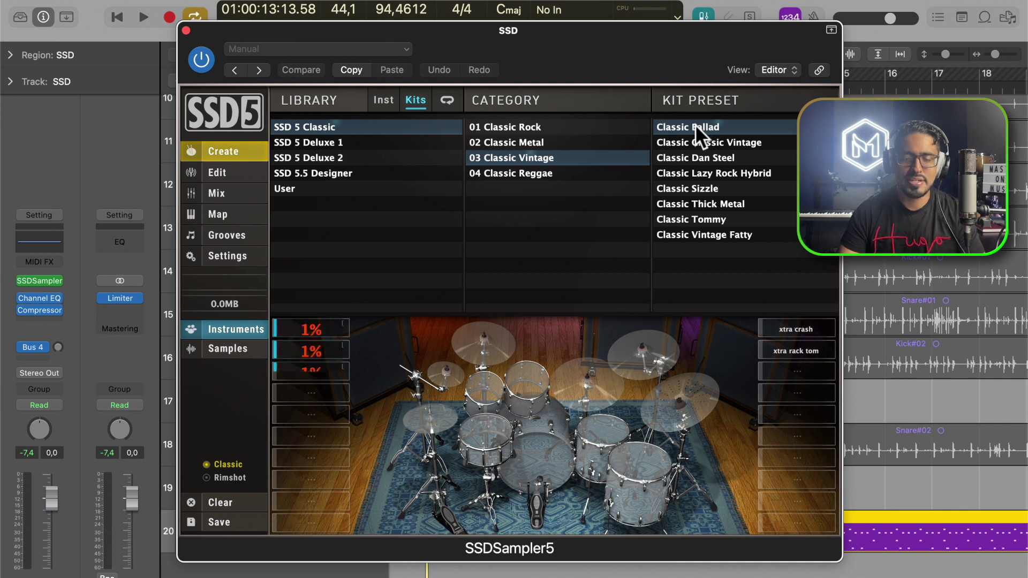
pyautogui.press('space')
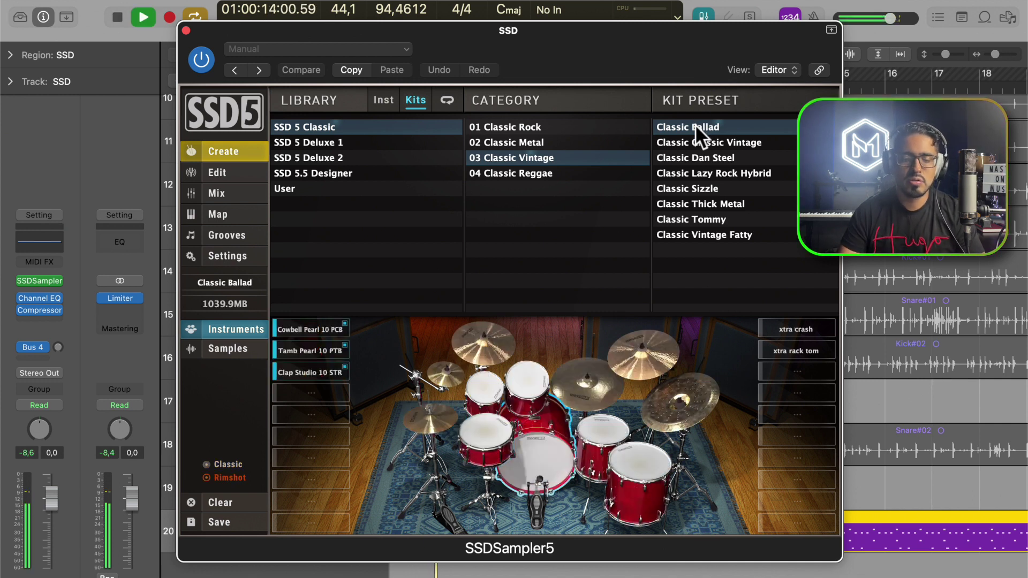
pyautogui.press('space')
# Load the Classic Black kit from the 02 Classic Metal category and audition it with the drum part
pyautogui.click(556, 143)
pyautogui.click(676, 127)
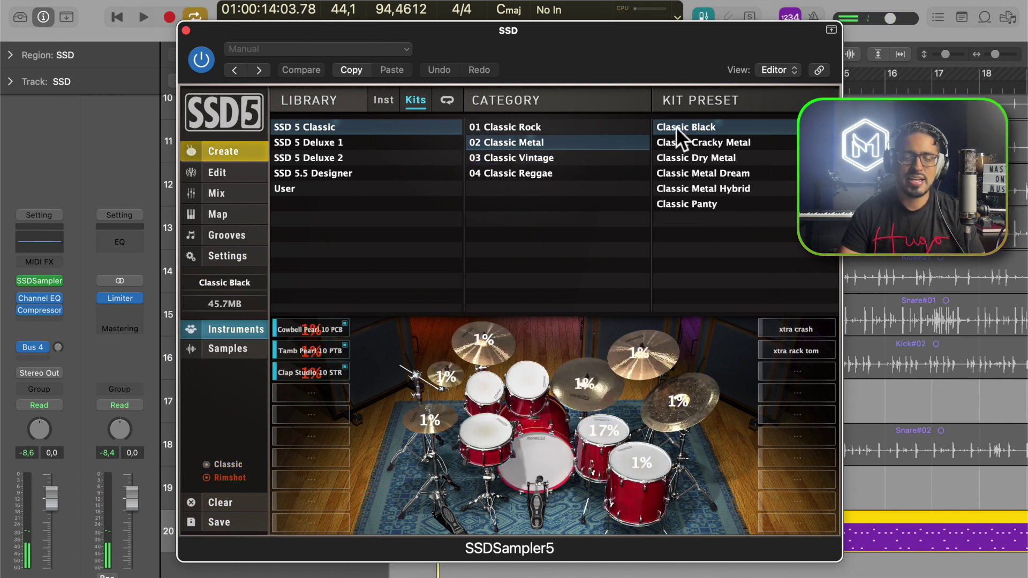
pyautogui.press('space')
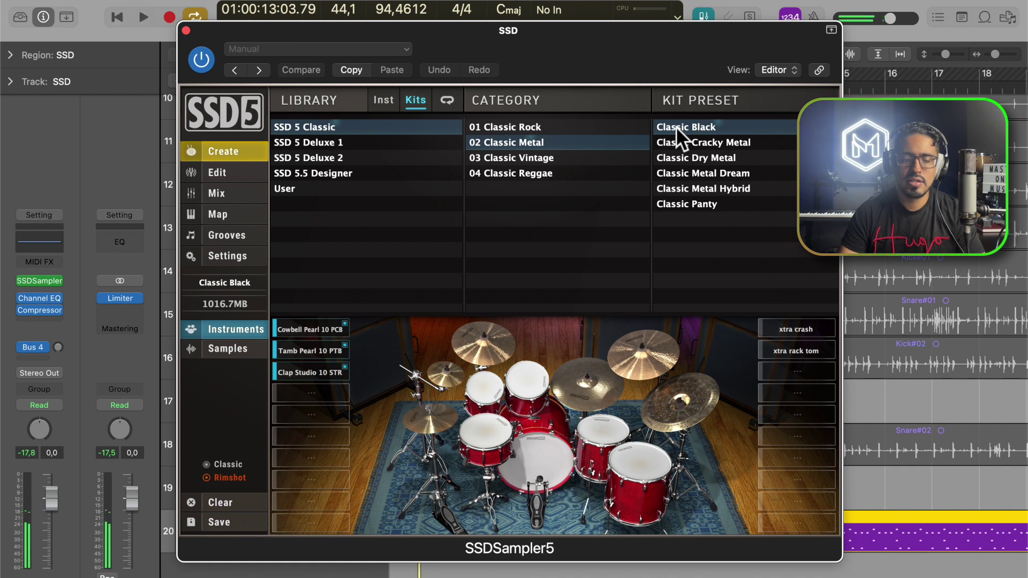
pyautogui.press('space')
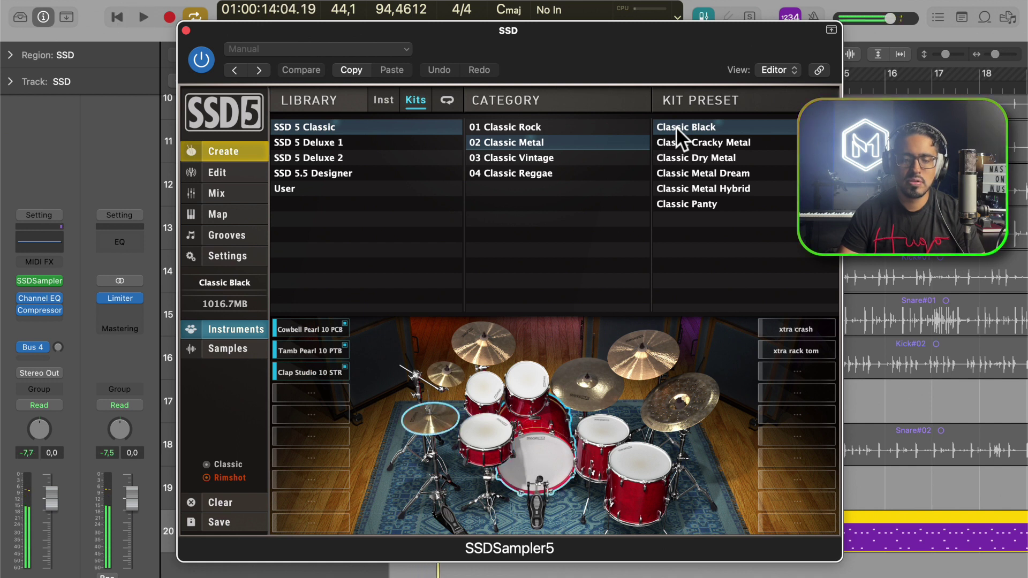
# In the SSD5 mixer, leave Kick Dir on out 1 st and route Snare Dir to out 2 st
pyautogui.click(233, 192)
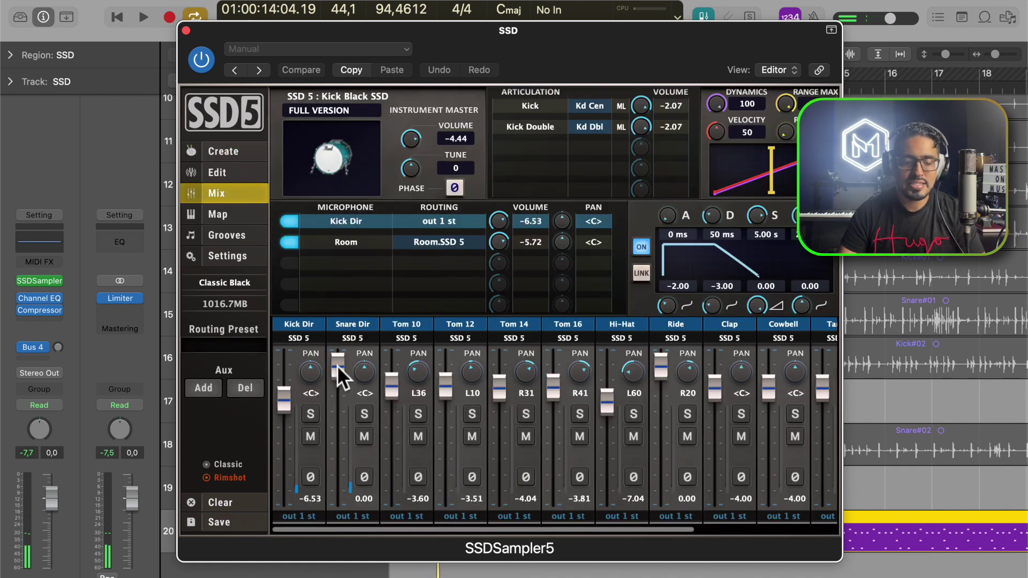
pyautogui.click(303, 514)
pyautogui.click(303, 514)
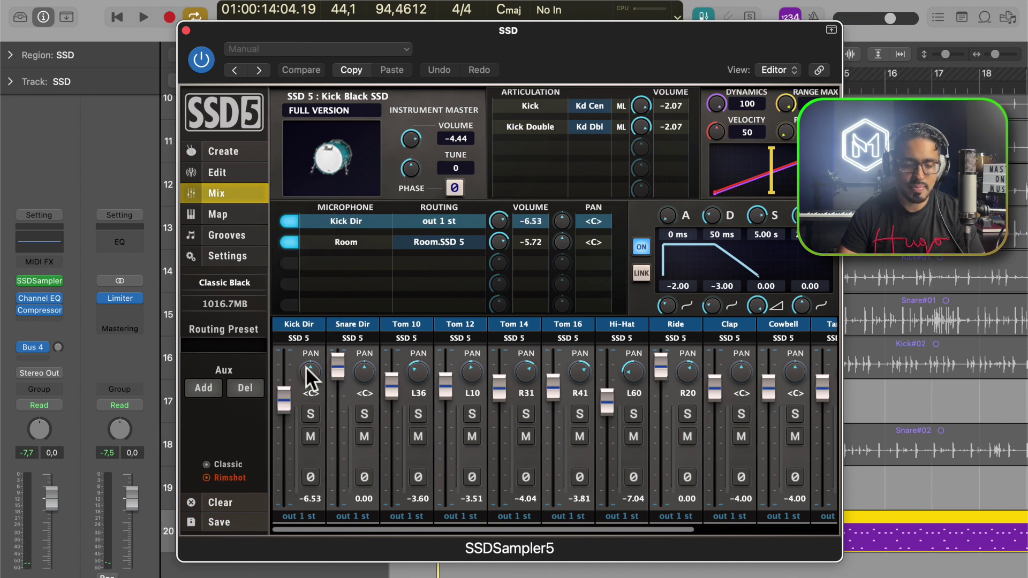
pyautogui.click(352, 518)
pyautogui.click(351, 169)
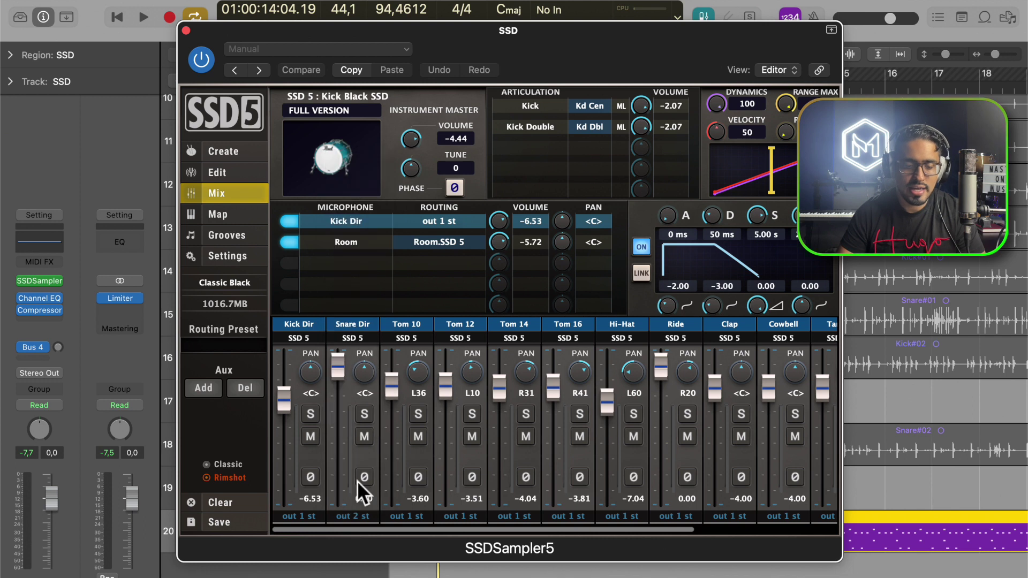
# Route Tom 10, Tom 12, Tom 14 and Tom 16 to out 3 st, out 4 st, out 5 st and out 6 st respectively
pyautogui.click(413, 513)
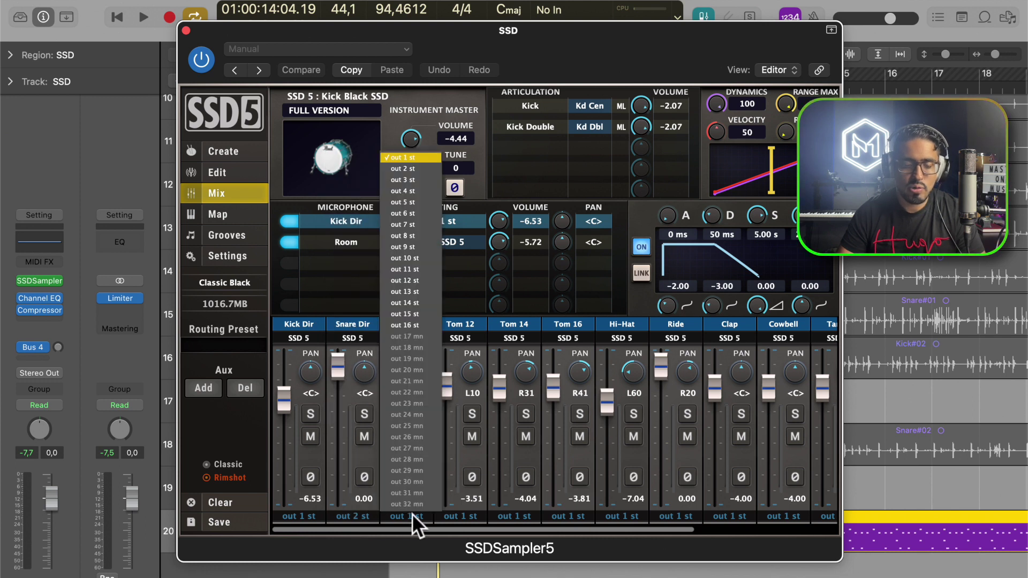
pyautogui.click(431, 177)
pyautogui.click(464, 518)
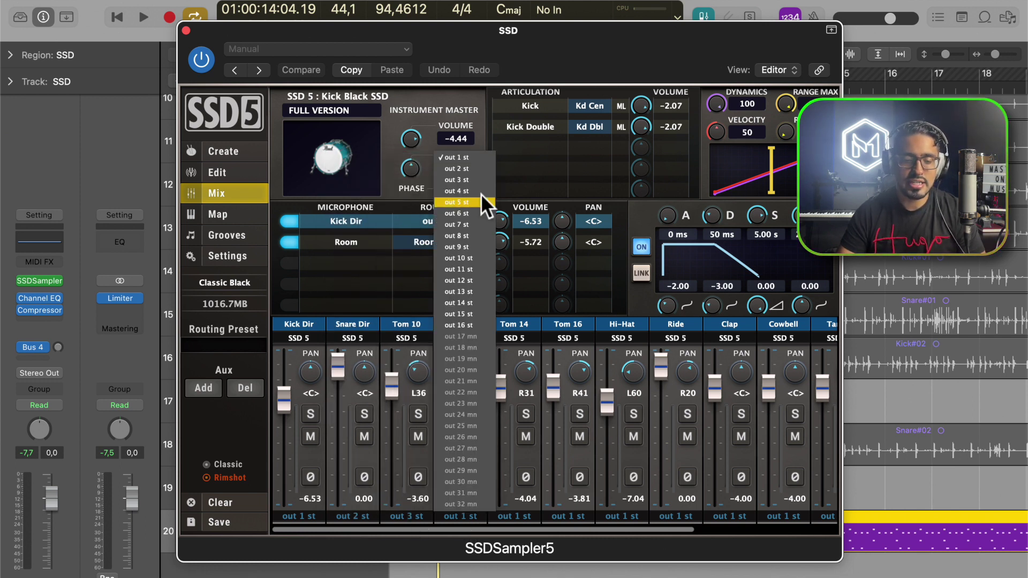
pyautogui.click(474, 186)
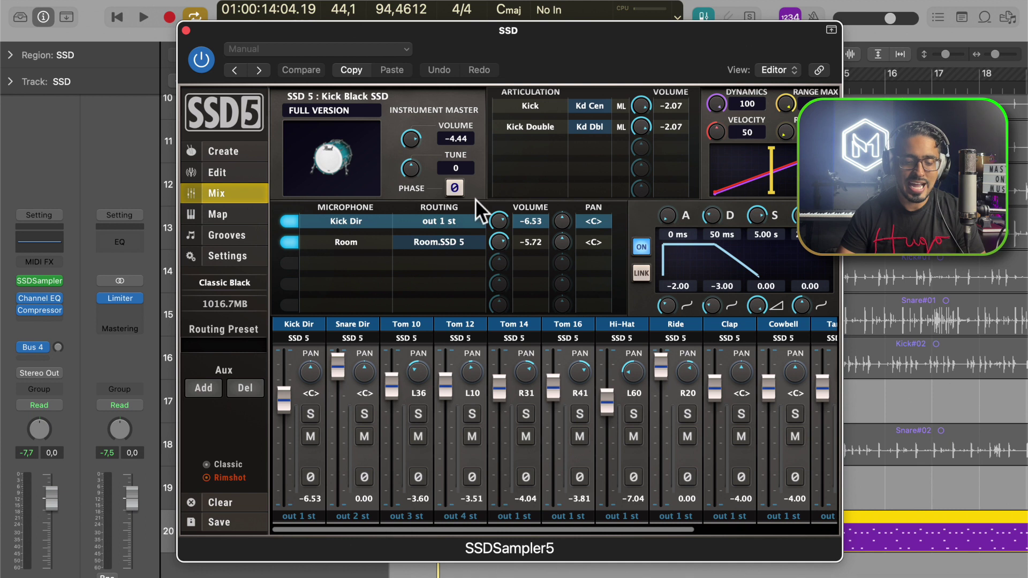
pyautogui.click(511, 513)
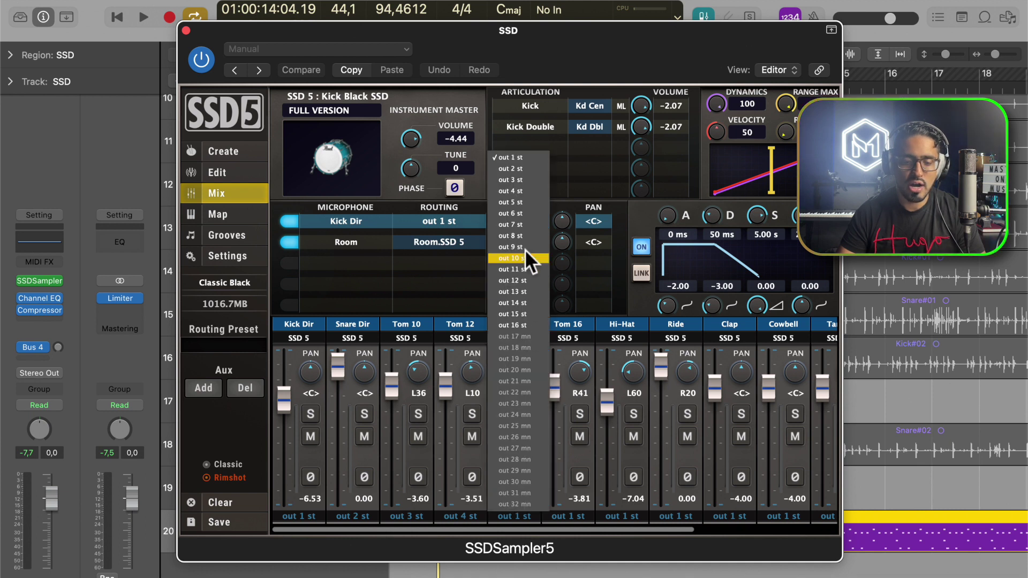
pyautogui.click(568, 517)
pyautogui.click(564, 214)
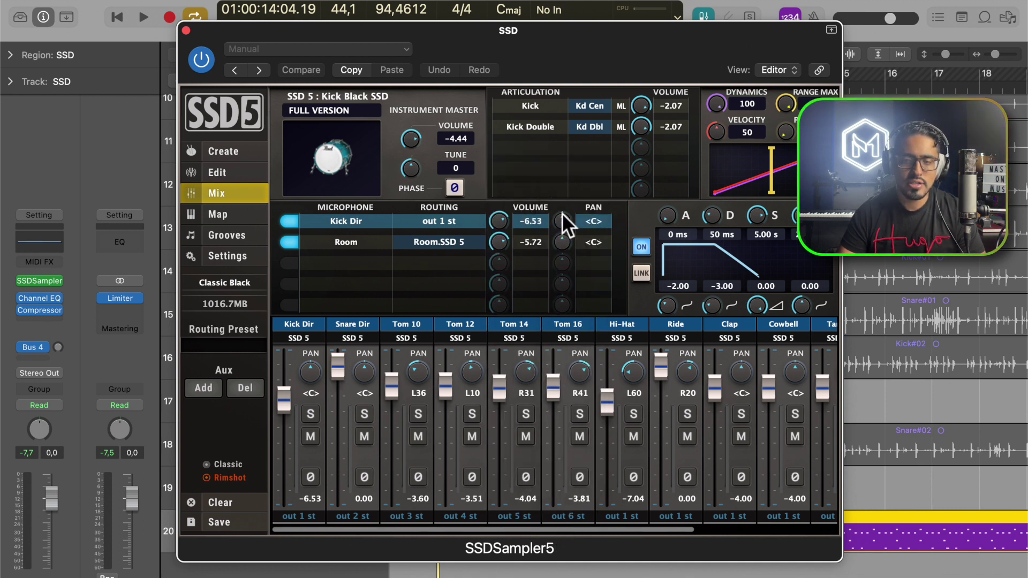
# Route the Hi-Hat channel to out 7 st and the Ride channel to out 8 st in the SSD5 mixer
pyautogui.click(615, 512)
pyautogui.click(630, 220)
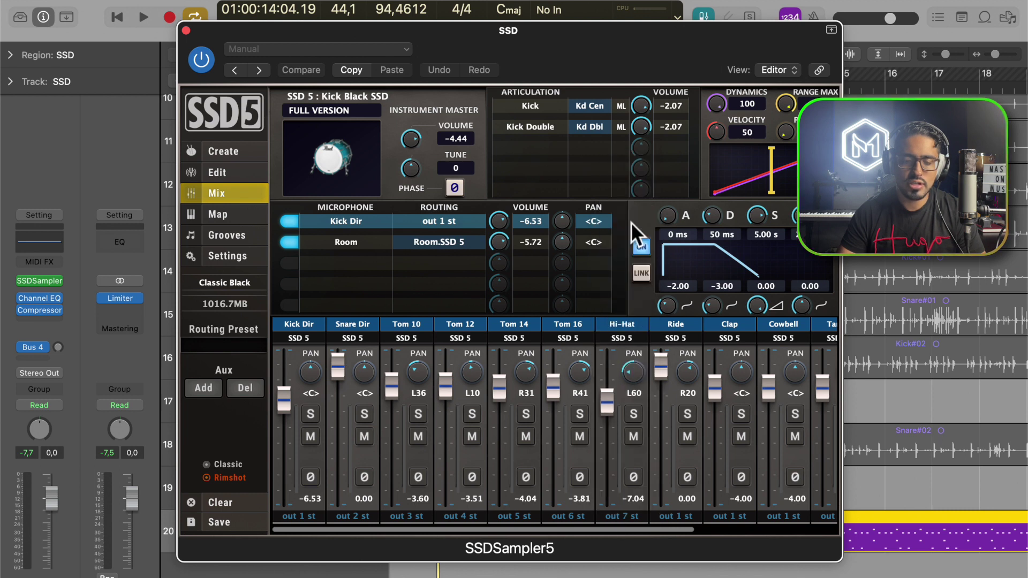
pyautogui.hscroll(2, 630, 406)
pyautogui.hscroll(4, 631, 406)
pyautogui.click(530, 515)
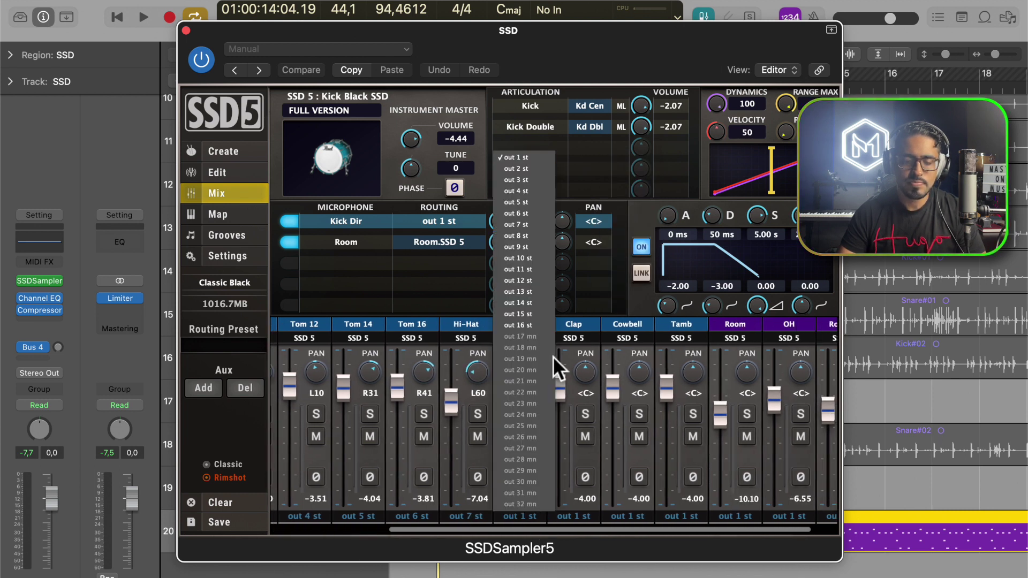
pyautogui.click(536, 244)
# Route the Clap channel to out 9 st, Cowbell to out 10 st and Tamb to out 11 st
pyautogui.click(570, 515)
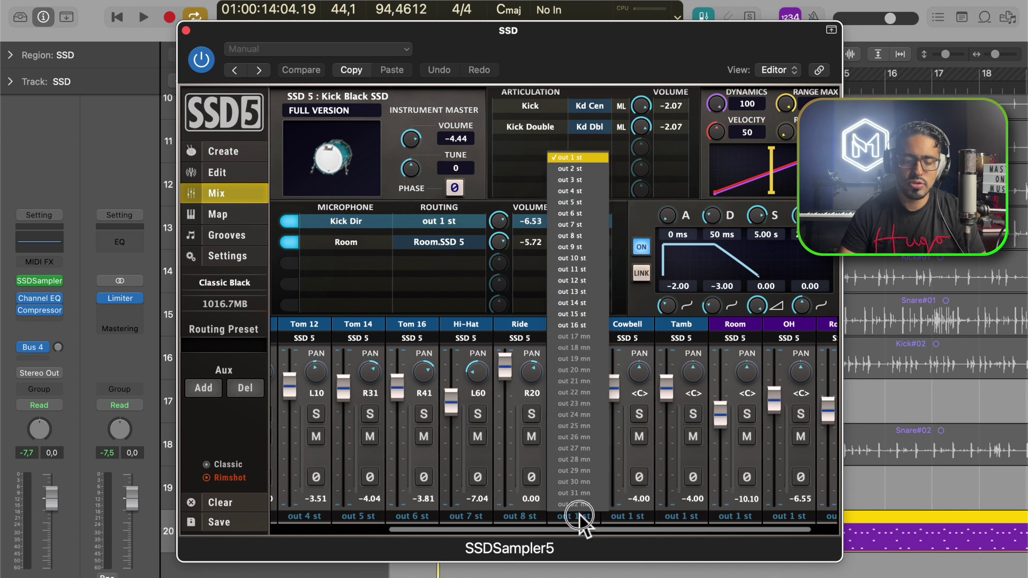
pyautogui.click(597, 241)
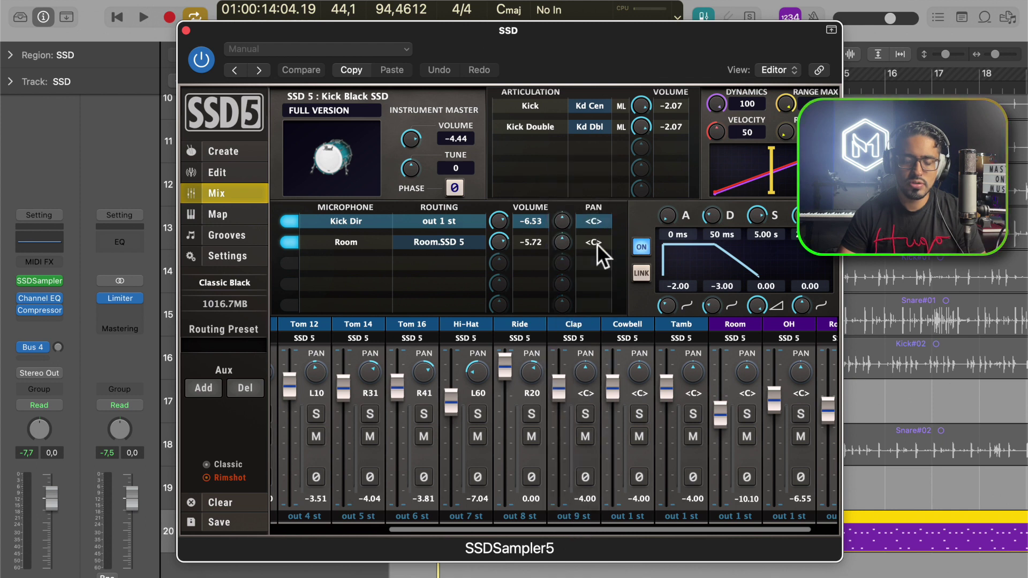
pyautogui.click(622, 511)
pyautogui.click(636, 262)
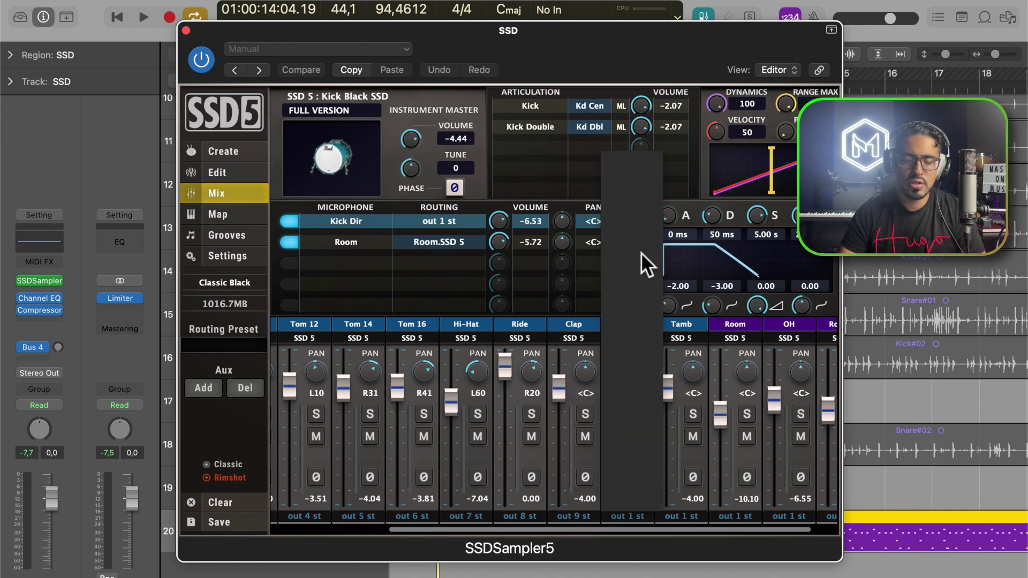
pyautogui.click(699, 515)
pyautogui.click(690, 269)
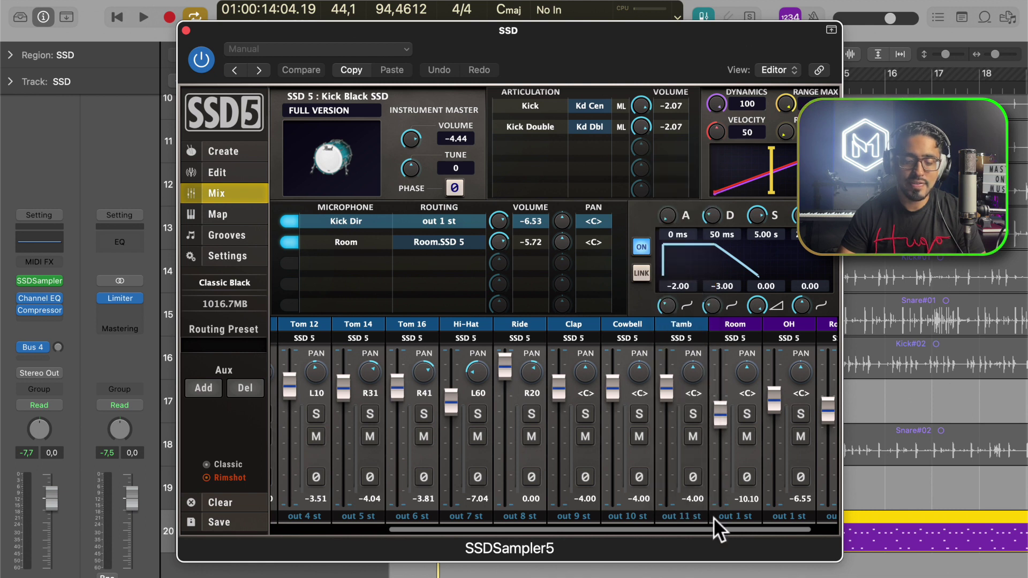
# Route the Room channel to out 12 st, OH to out 13 st and Room B to out 14 st
pyautogui.click(720, 515)
pyautogui.click(734, 281)
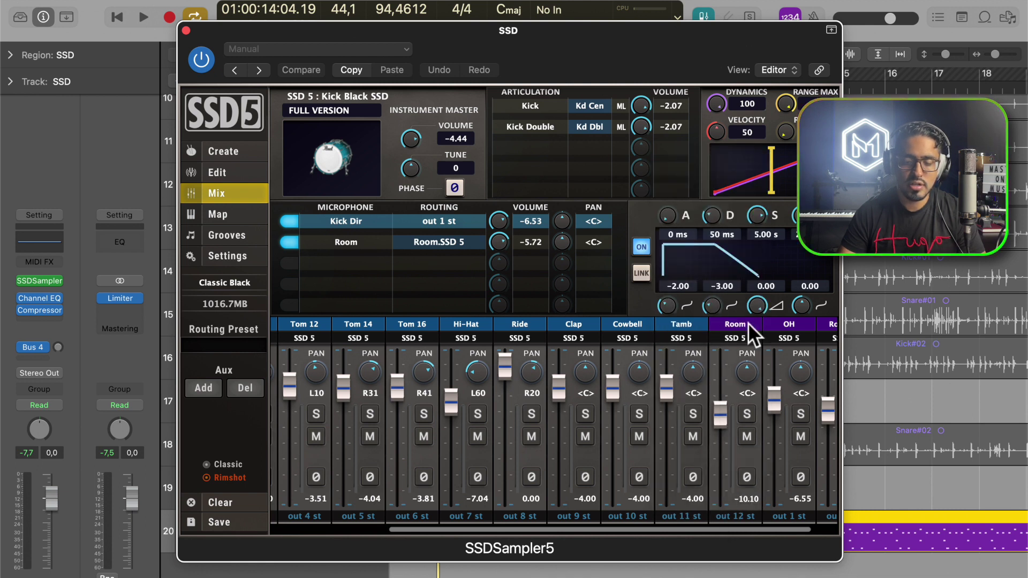
pyautogui.click(796, 515)
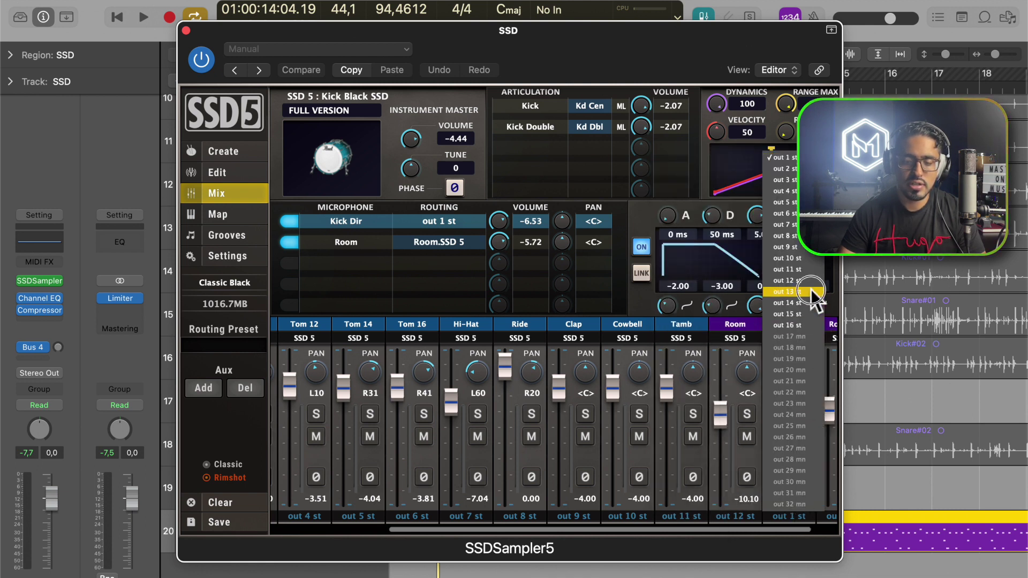
pyautogui.click(811, 292)
pyautogui.hscroll(2, 792, 430)
pyautogui.click(812, 516)
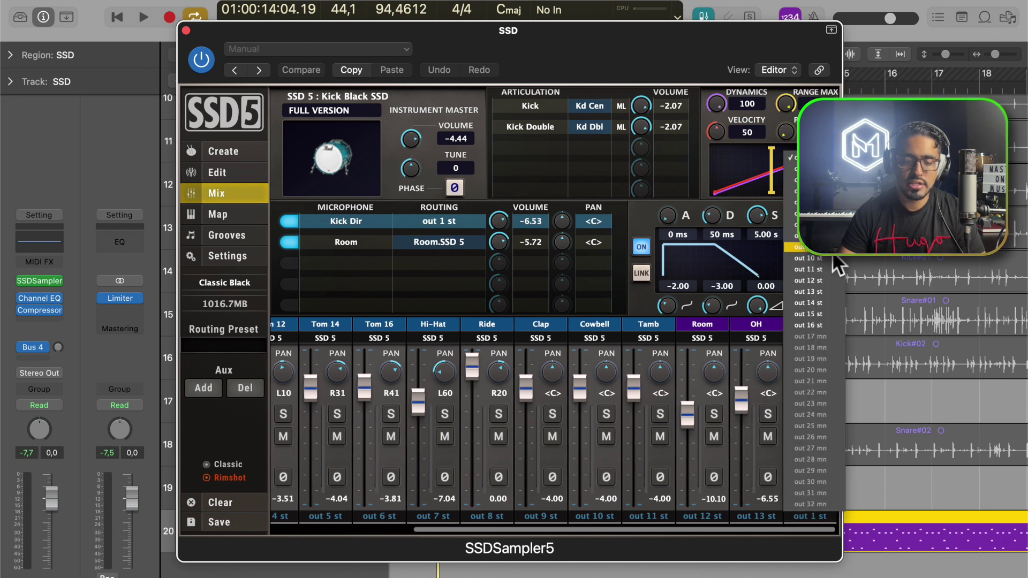
pyautogui.click(819, 298)
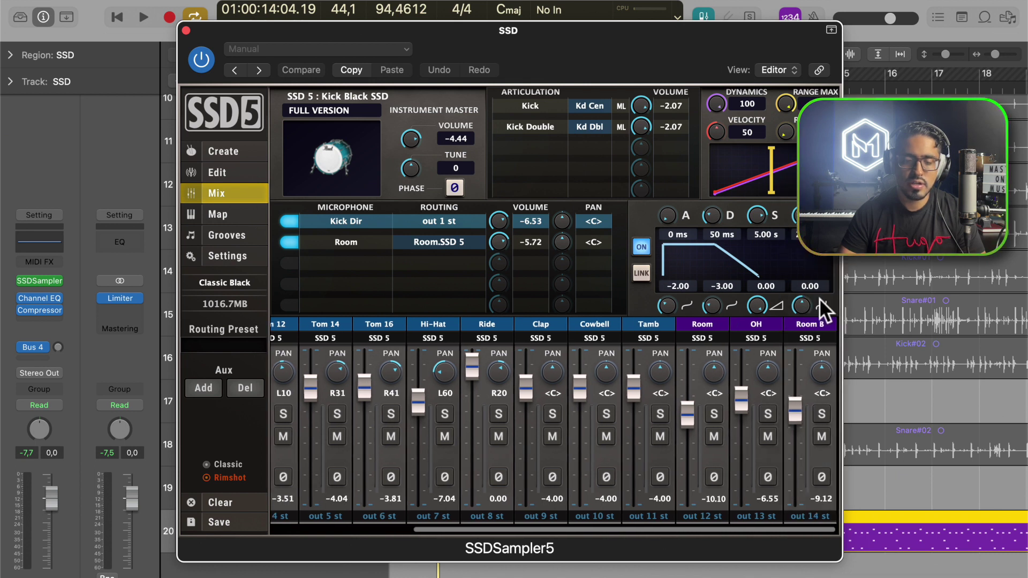
# Close the SSD5 window and play the cycled section while checking the SSD multi-output channel meters in the mixer
pyautogui.click(186, 30)
pyautogui.press('x')
pyautogui.press('space')
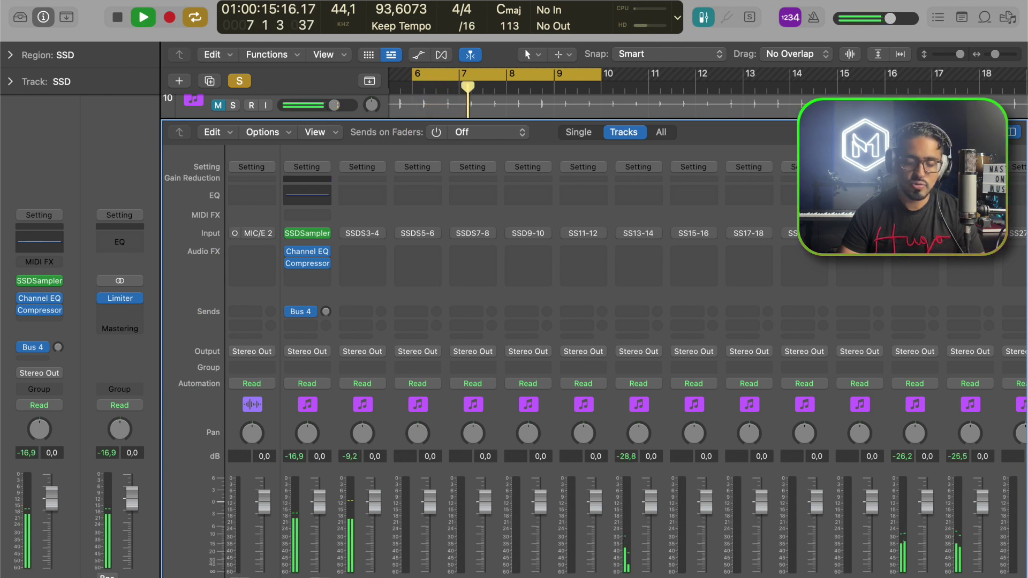
pyautogui.hscroll(2, 589, 348)
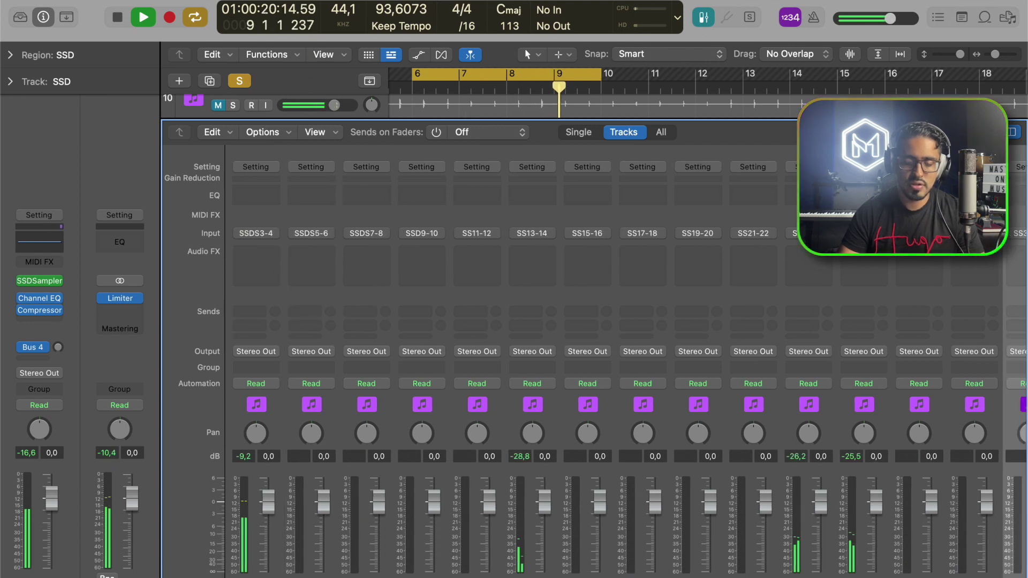
pyautogui.hscroll(-2, 582, 383)
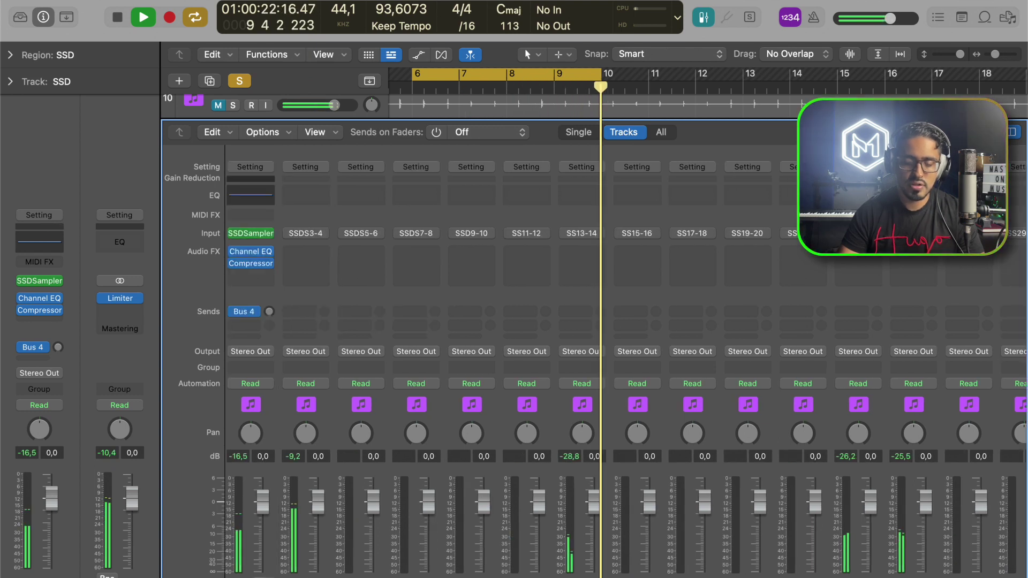
pyautogui.press('x')
pyautogui.press('space')
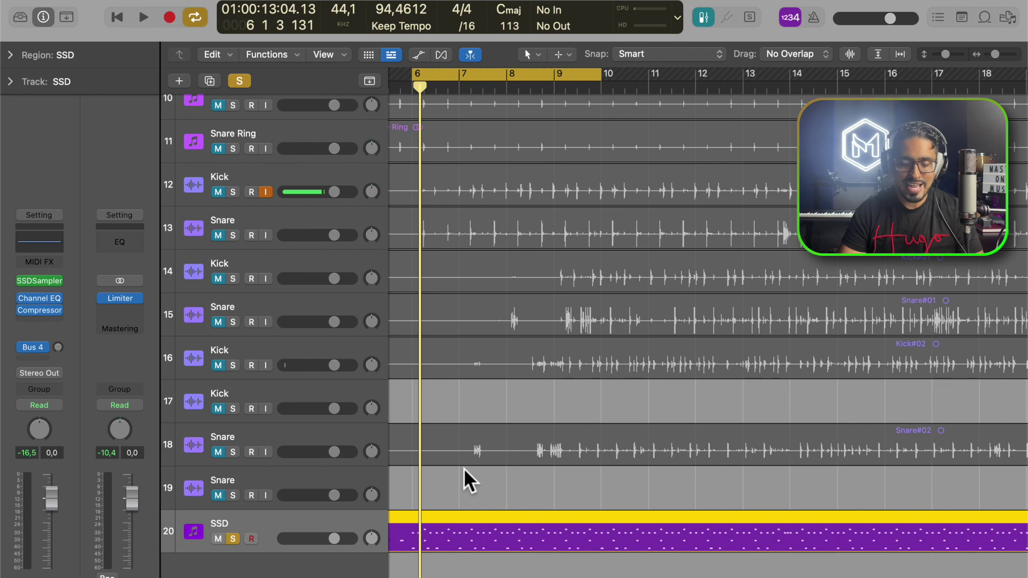
# Turn off cycling and bounce the SSD track in place as Drums 1 to a new track, with multi-outputs as additional tracks and volume/pan automation excluded
pyautogui.press('c')
pyautogui.press('Return')
pyautogui.click(99, 0)
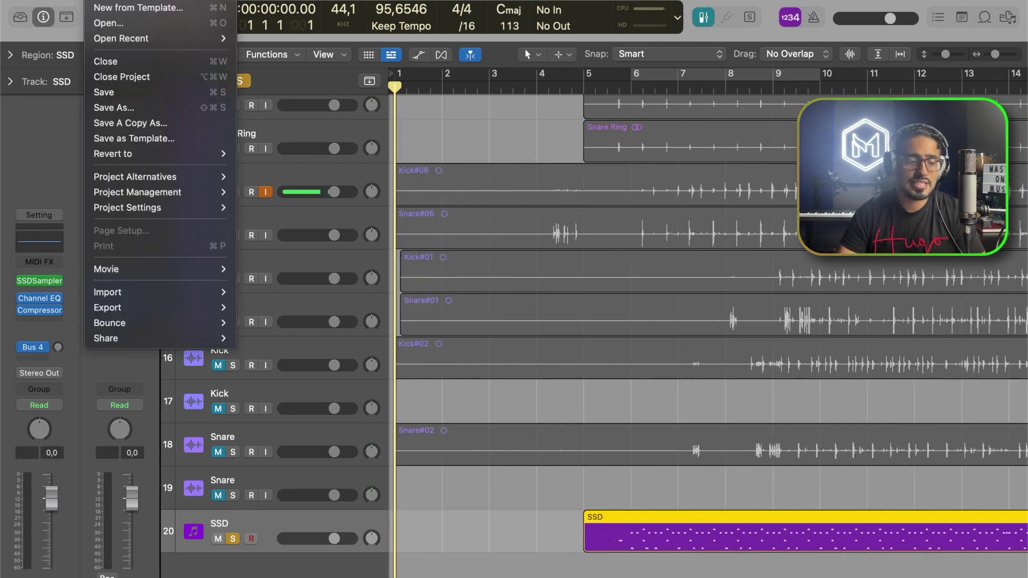
pyautogui.moveTo(187, 326)
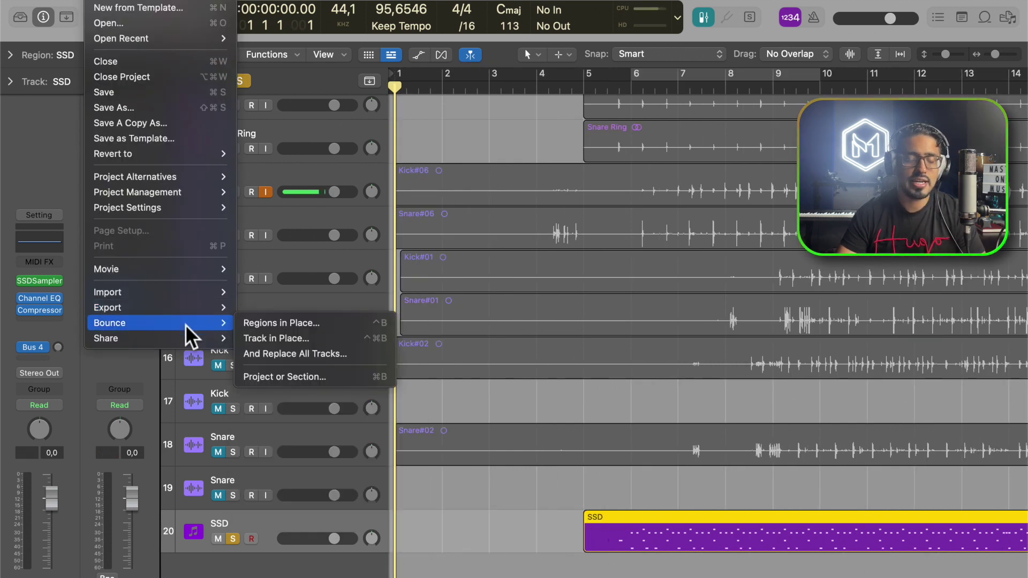
pyautogui.click(262, 339)
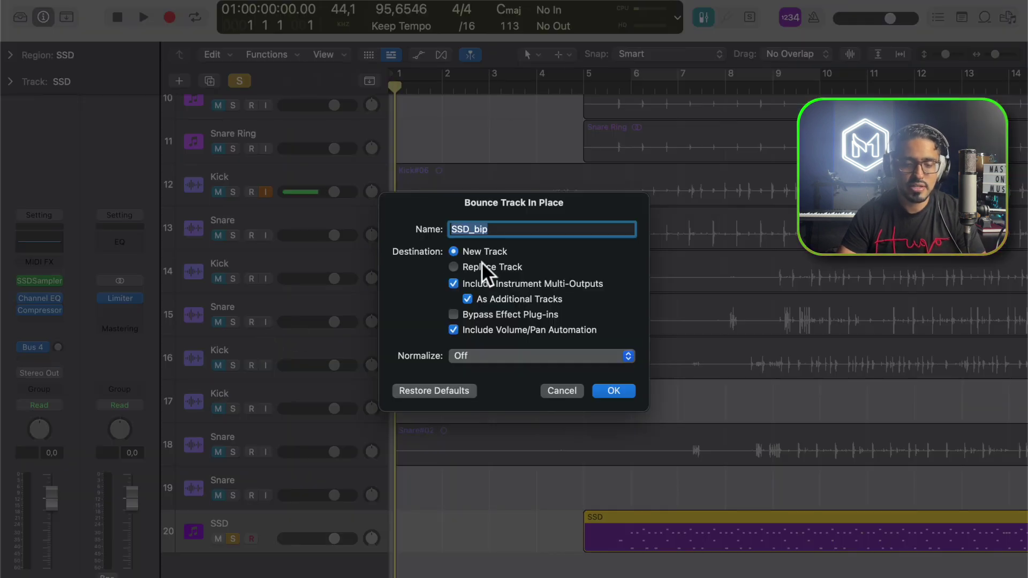
pyautogui.write('Drums 1')
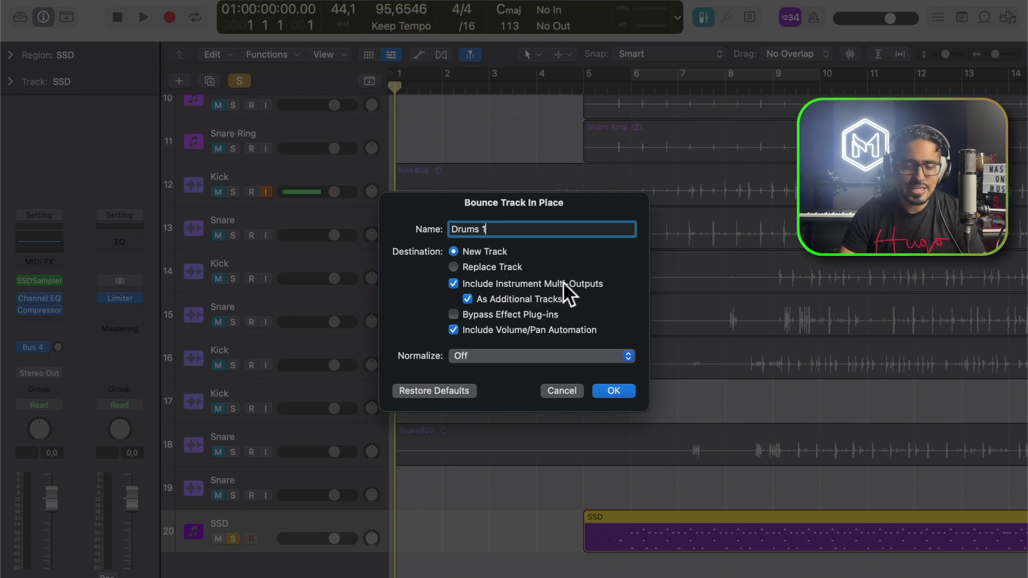
pyautogui.click(516, 333)
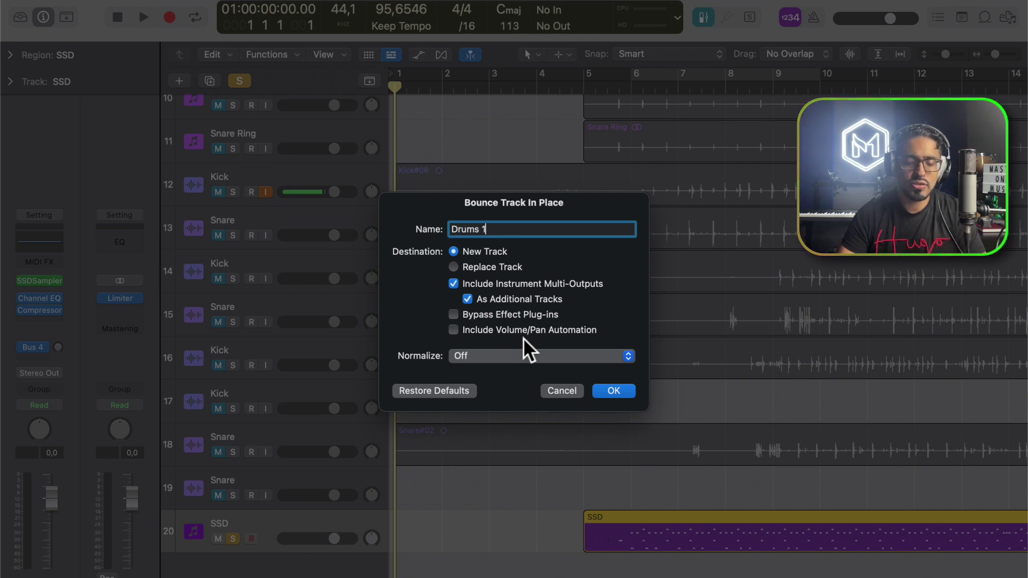
pyautogui.press('Return')
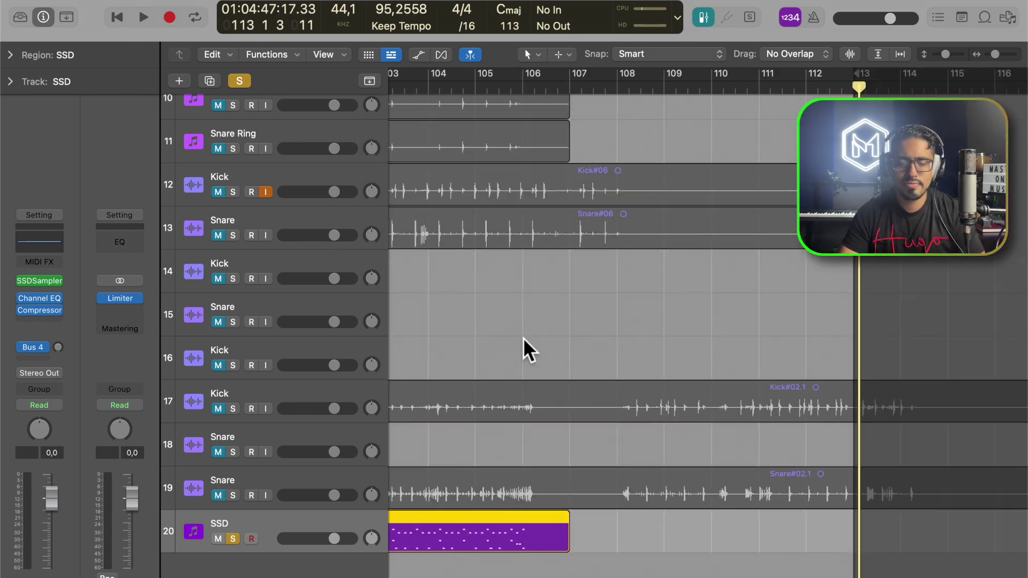
pyautogui.press('super+Left')
pyautogui.press('super+Left')
pyautogui.press('super+Left')
pyautogui.press('super+Left')
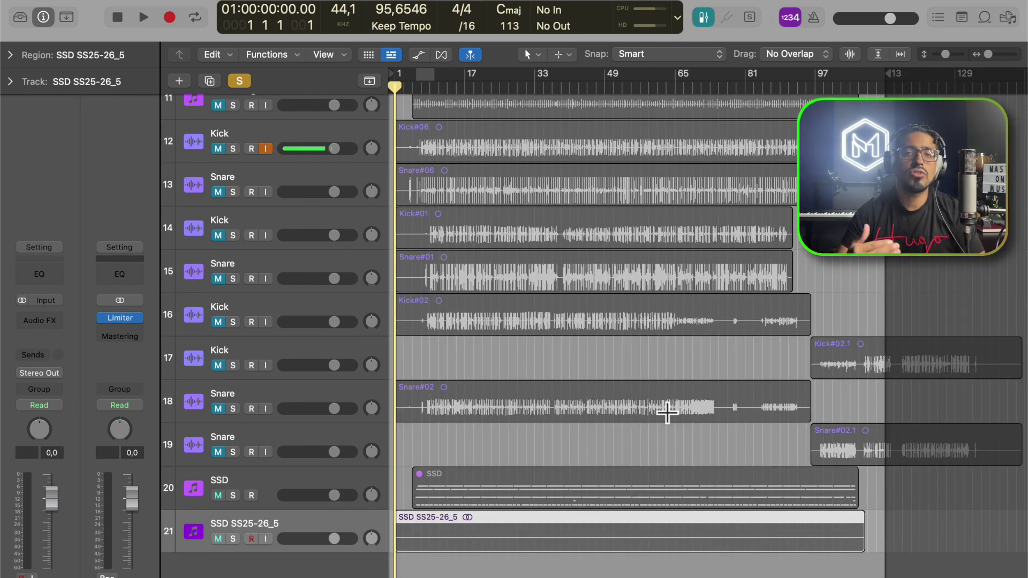